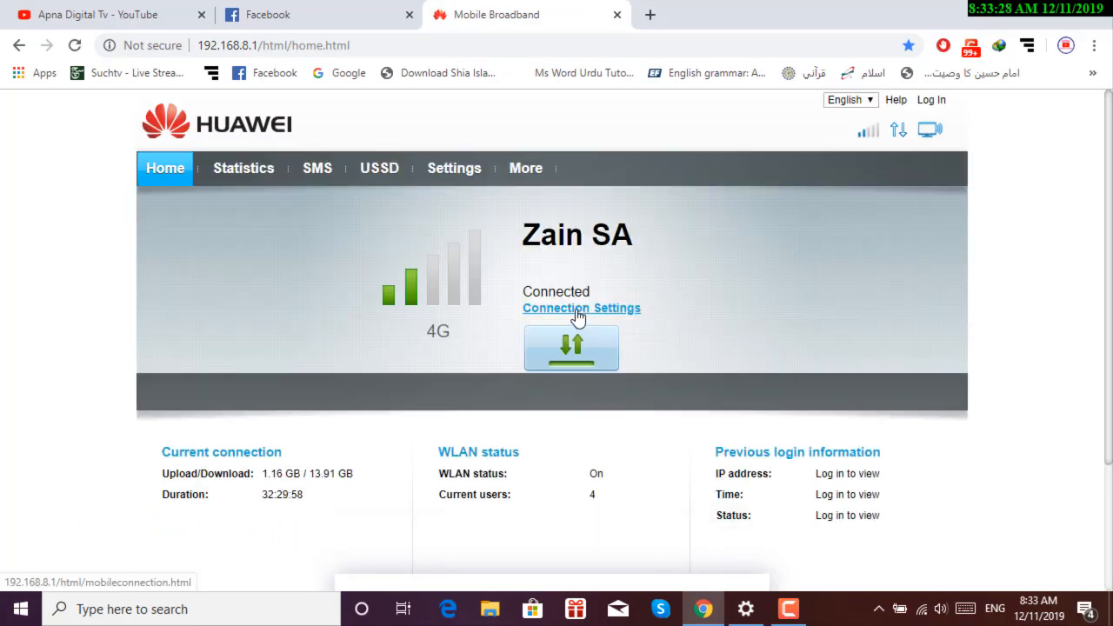
# Log in to the router's Connection Settings with the admin user name and account password.
pyautogui.click(579, 316)
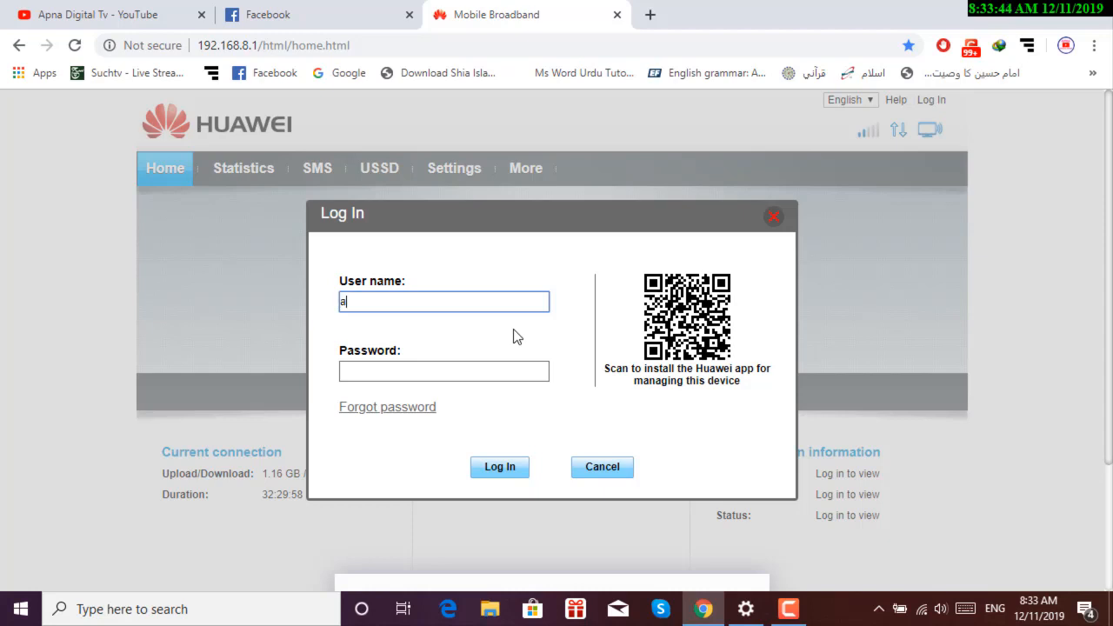
pyautogui.write('dmin')
pyautogui.click(502, 372)
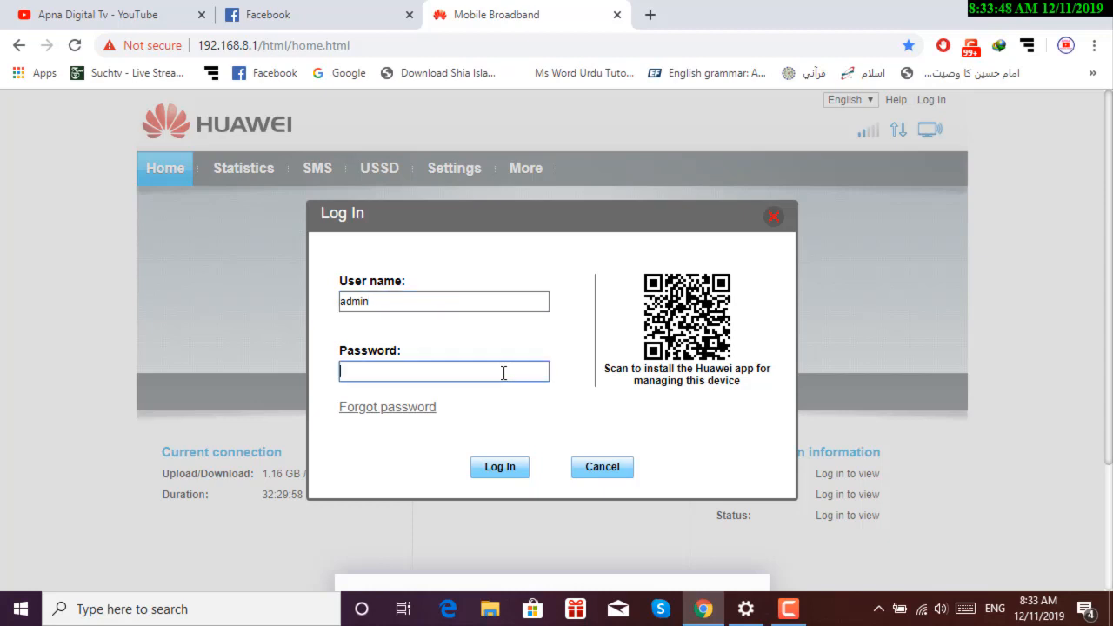
pyautogui.write('admin')
pyautogui.click(495, 466)
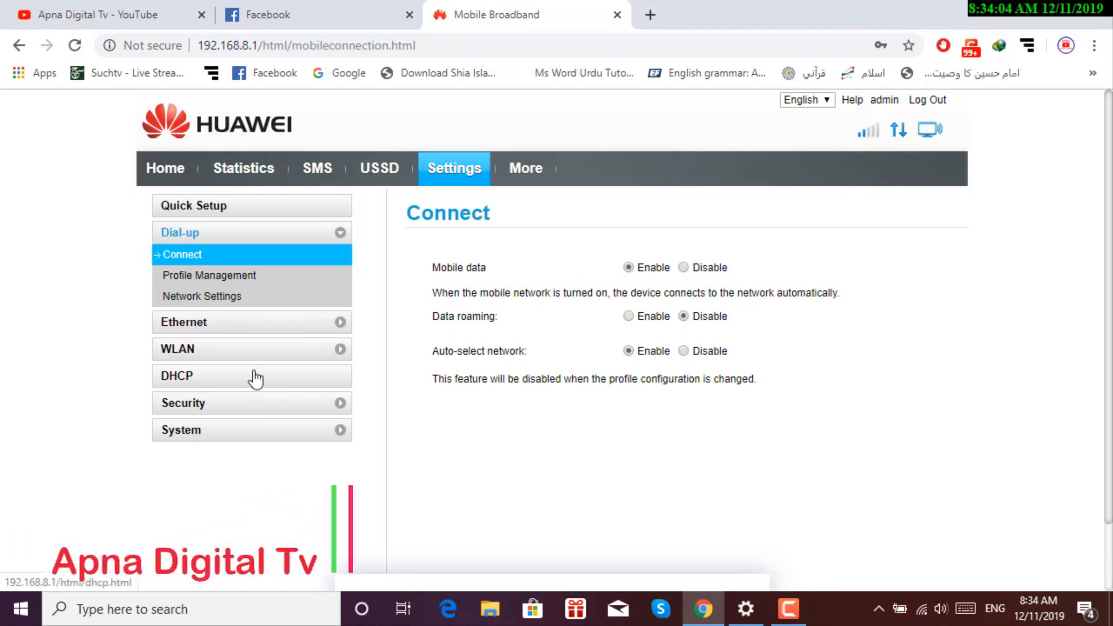
# Check Profile Management, then bring up the preferred network mode choices on Dial-up Network Settings.
pyautogui.click(219, 284)
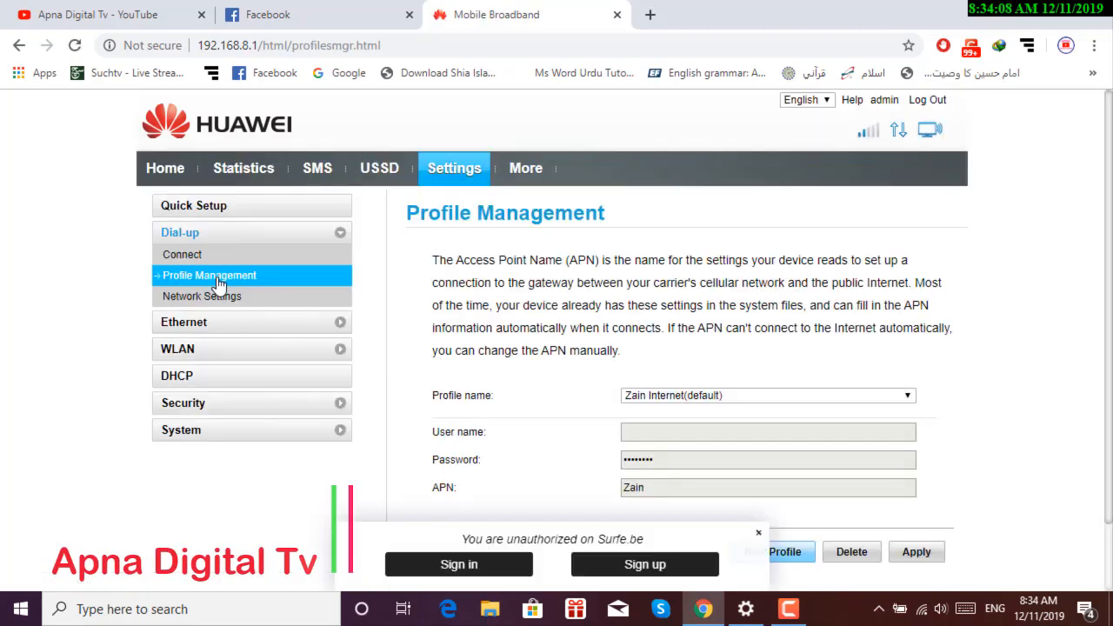
pyautogui.scroll(-1, 219, 296)
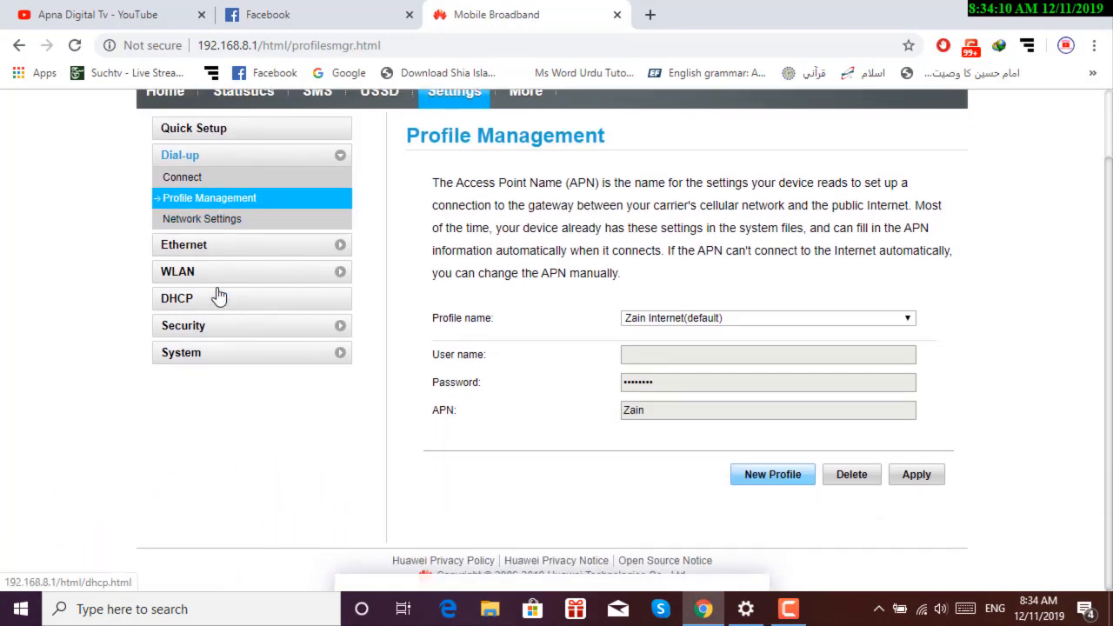
pyautogui.scroll(1, 217, 295)
pyautogui.click(209, 298)
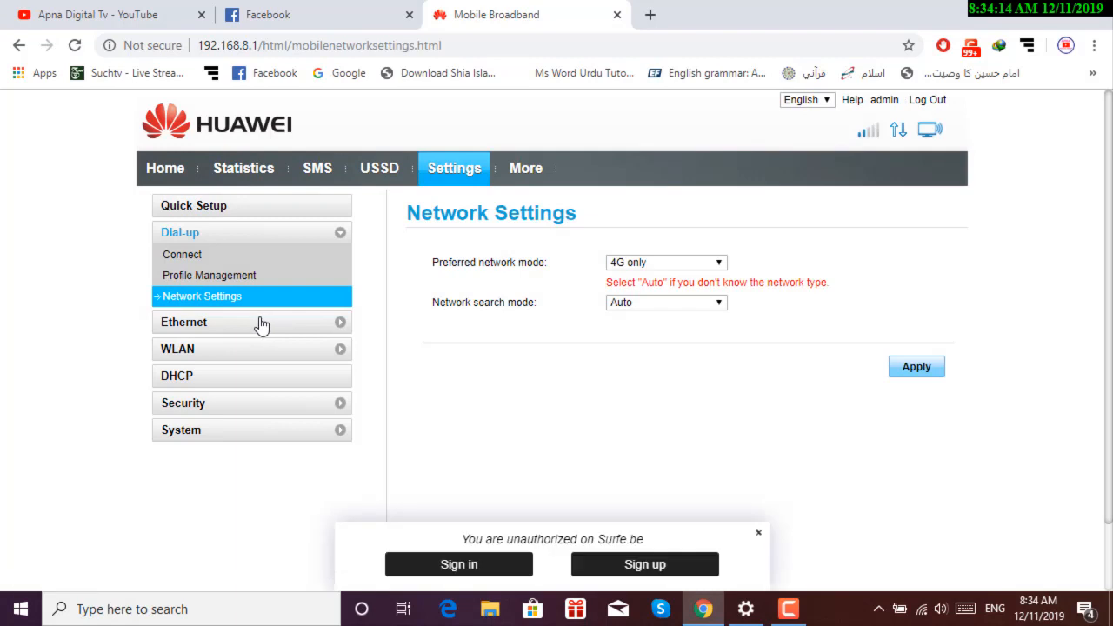
pyautogui.click(715, 263)
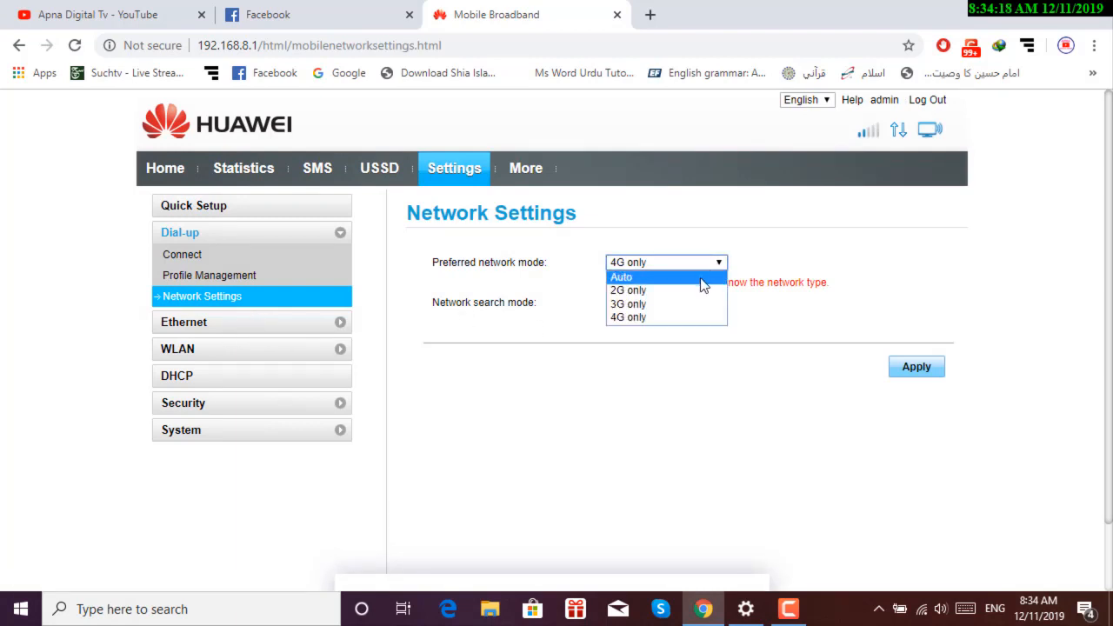
# Set preferred network mode to Auto, after trying 3G only and 4G only, and apply it.
pyautogui.click(703, 279)
pyautogui.click(714, 262)
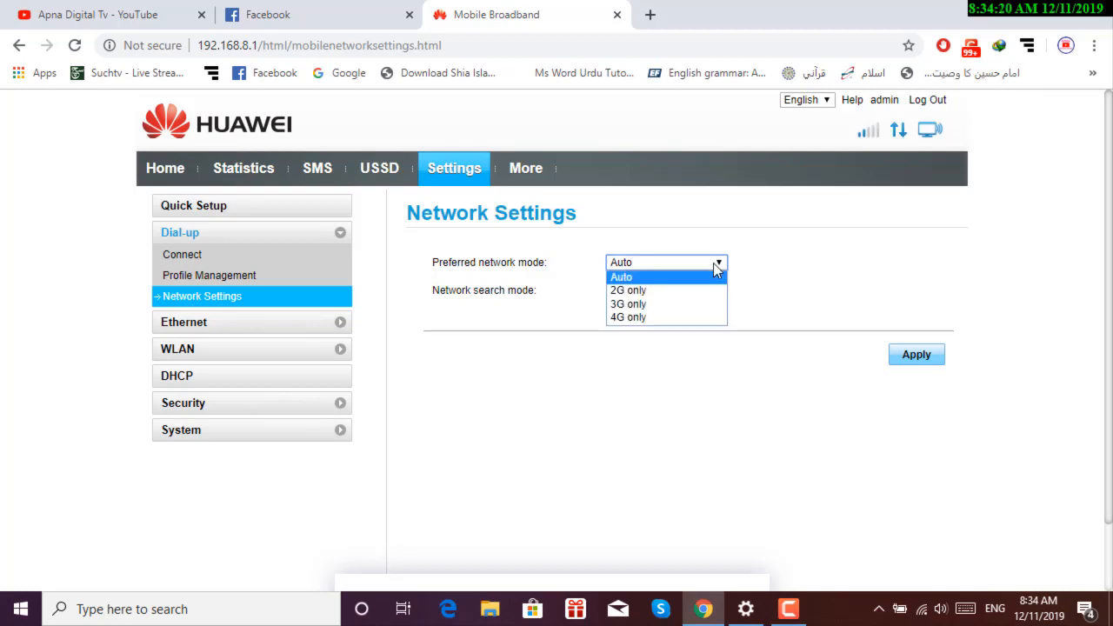
pyautogui.click(698, 305)
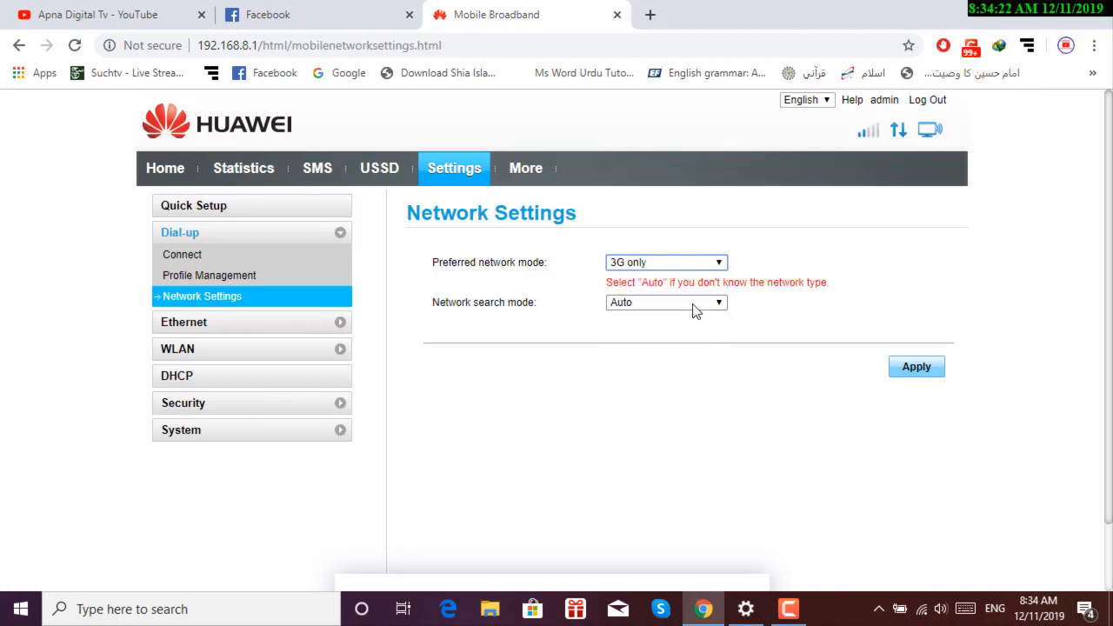
pyautogui.click(716, 263)
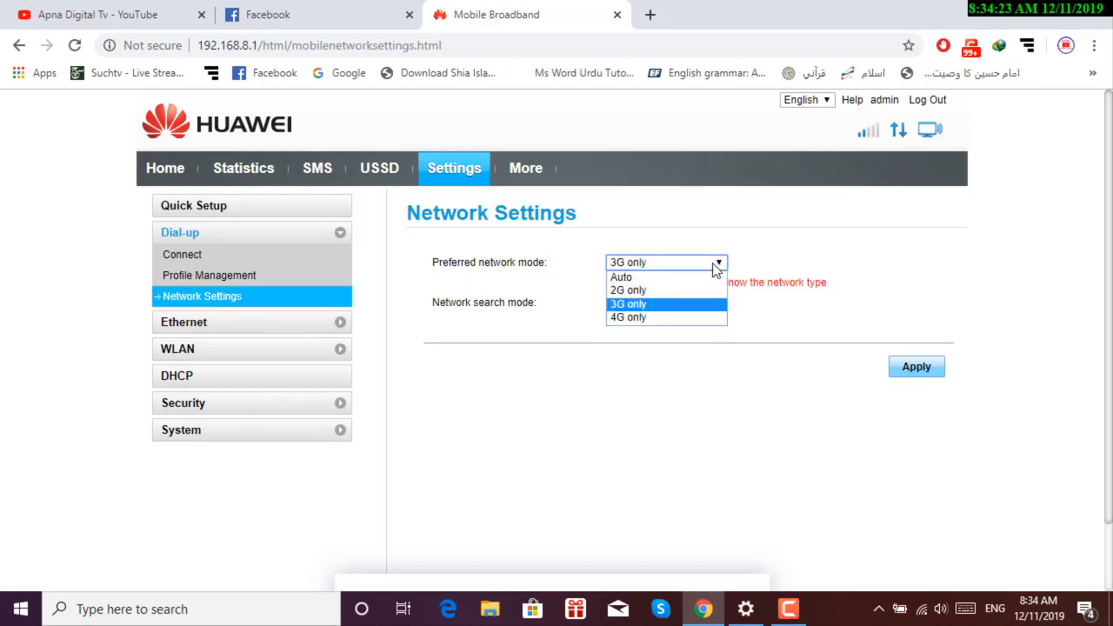
pyautogui.click(690, 318)
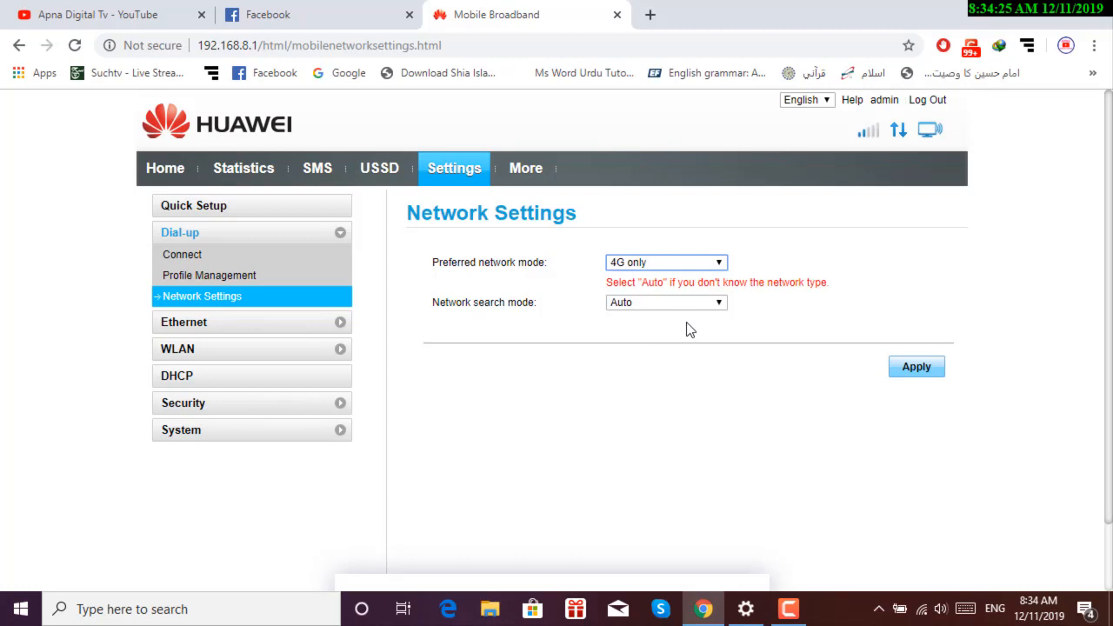
pyautogui.click(718, 266)
pyautogui.click(707, 278)
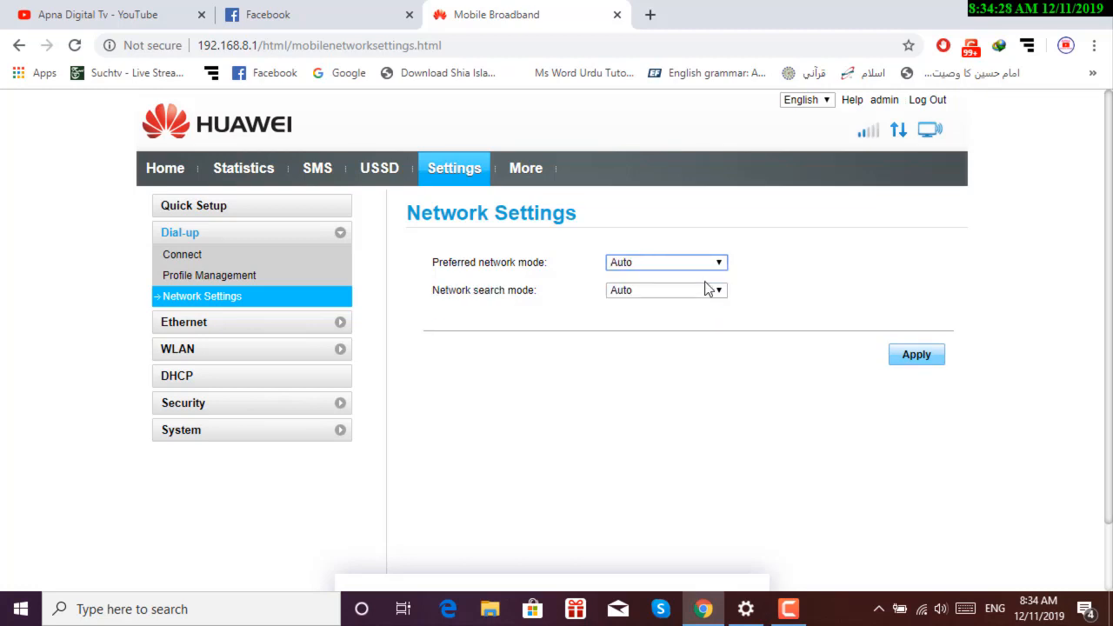
pyautogui.click(902, 359)
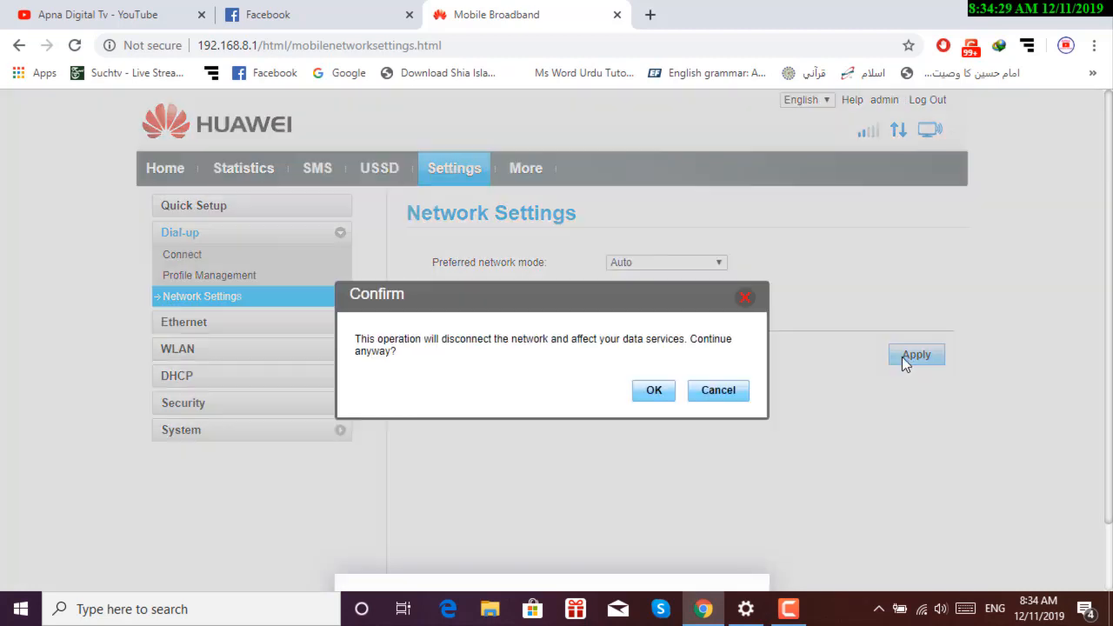
pyautogui.click(659, 396)
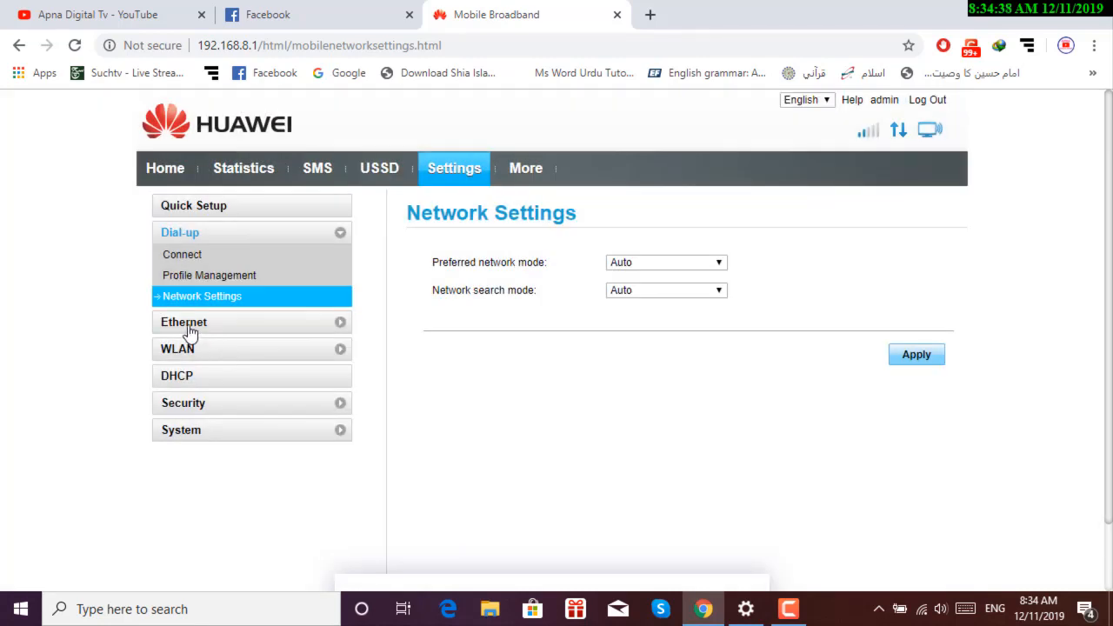
pyautogui.click(190, 328)
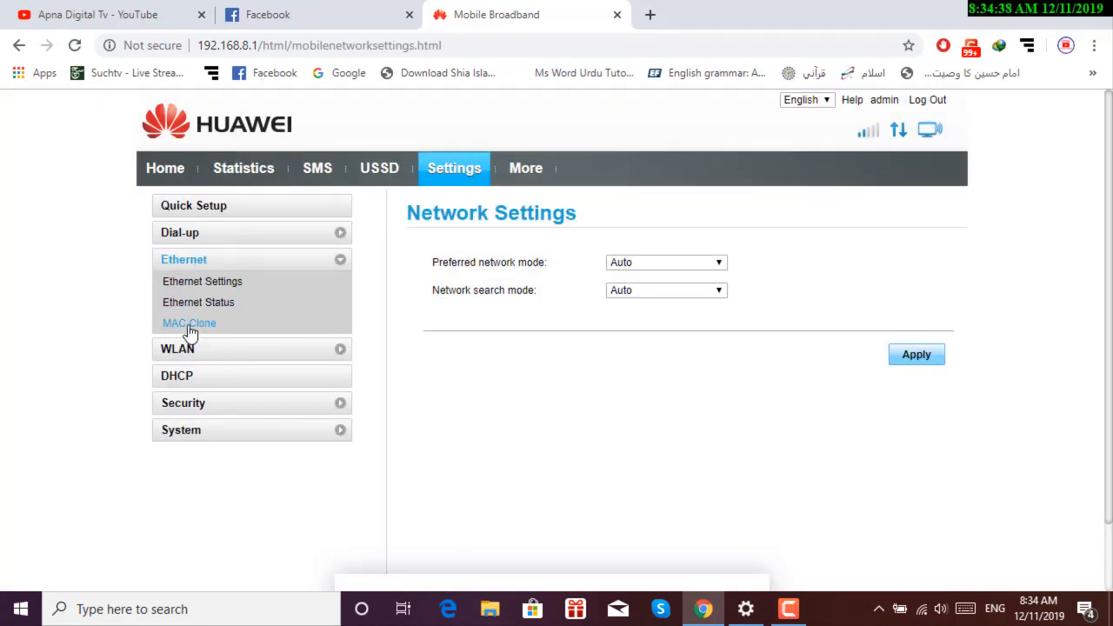
# Review Ethernet Settings, leaving the connection mode on Auto.
pyautogui.click(220, 290)
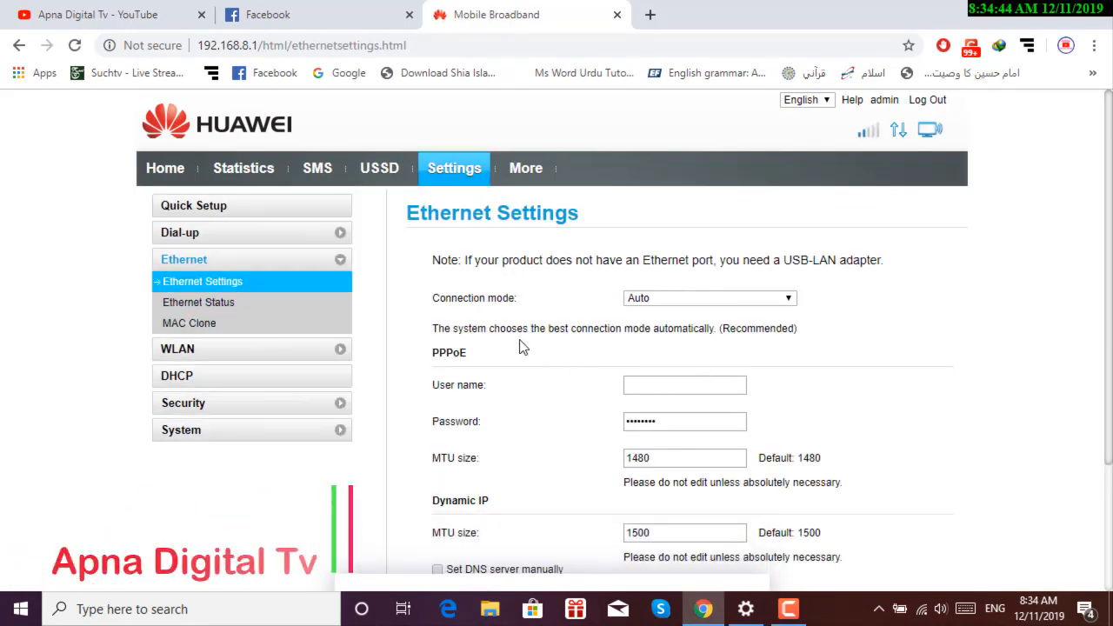
pyautogui.click(787, 302)
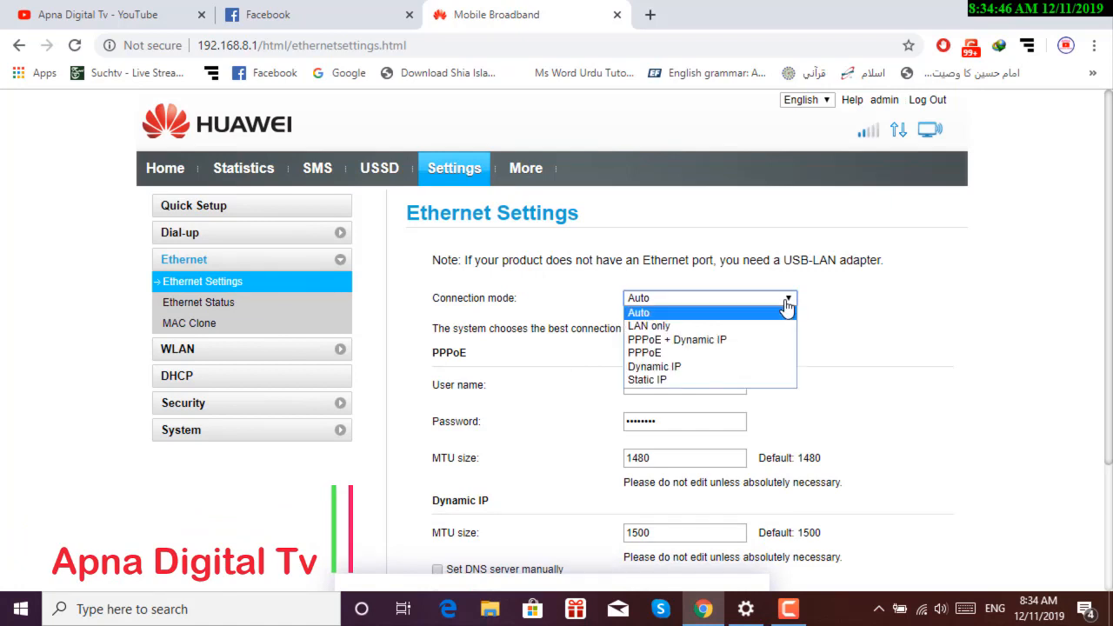
pyautogui.click(787, 310)
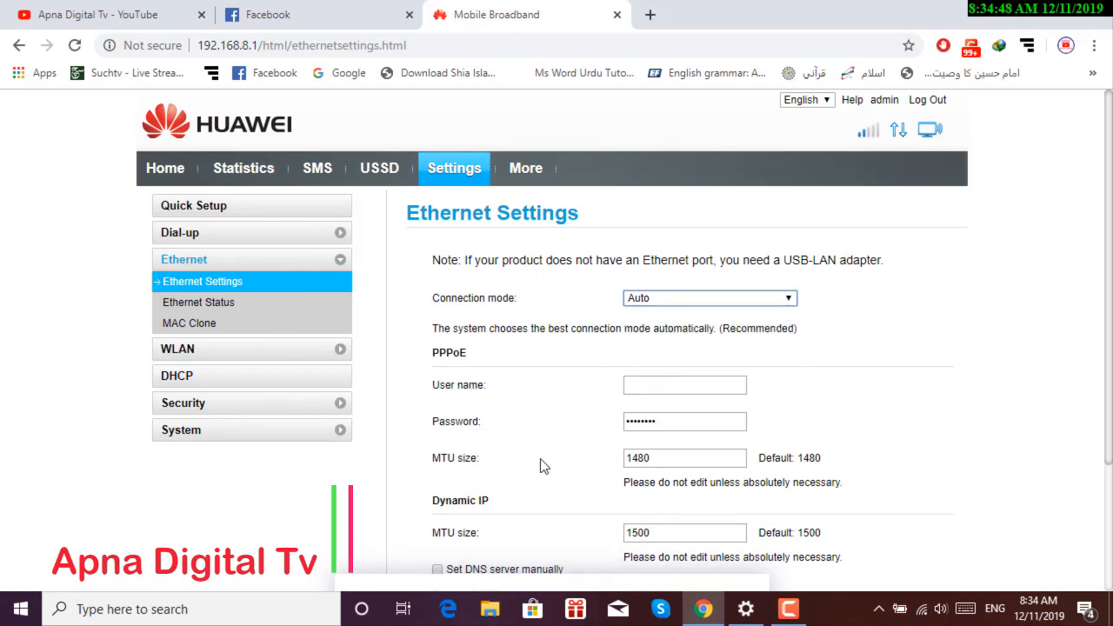
pyautogui.scroll(-1, 539, 464)
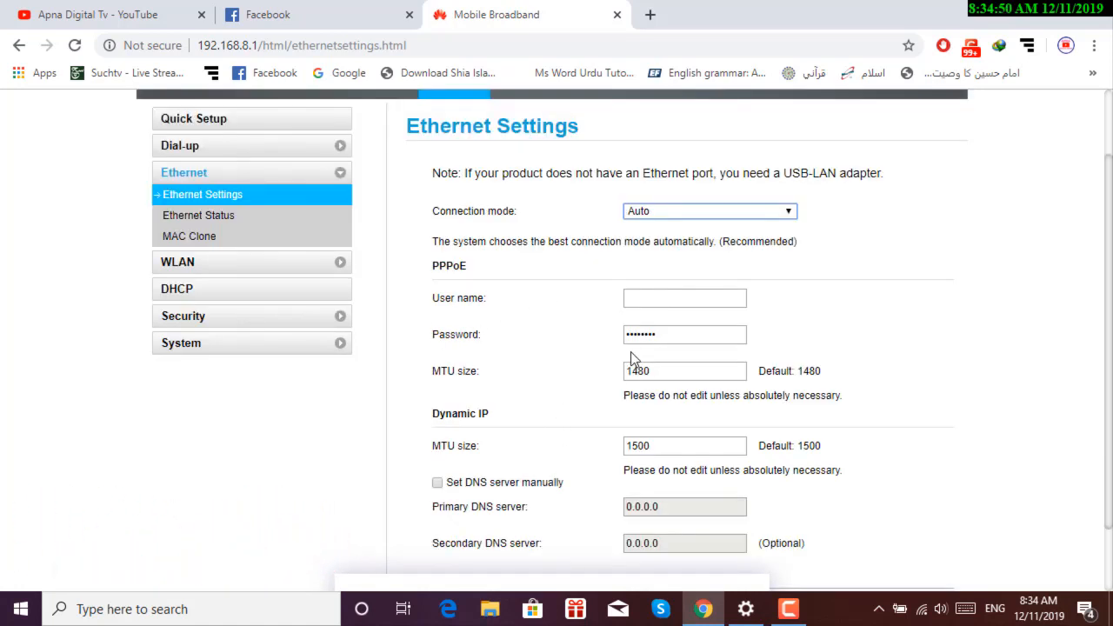
# View Ethernet Status, then the MAC Clone page with current and host MAC addresses.
pyautogui.click(207, 225)
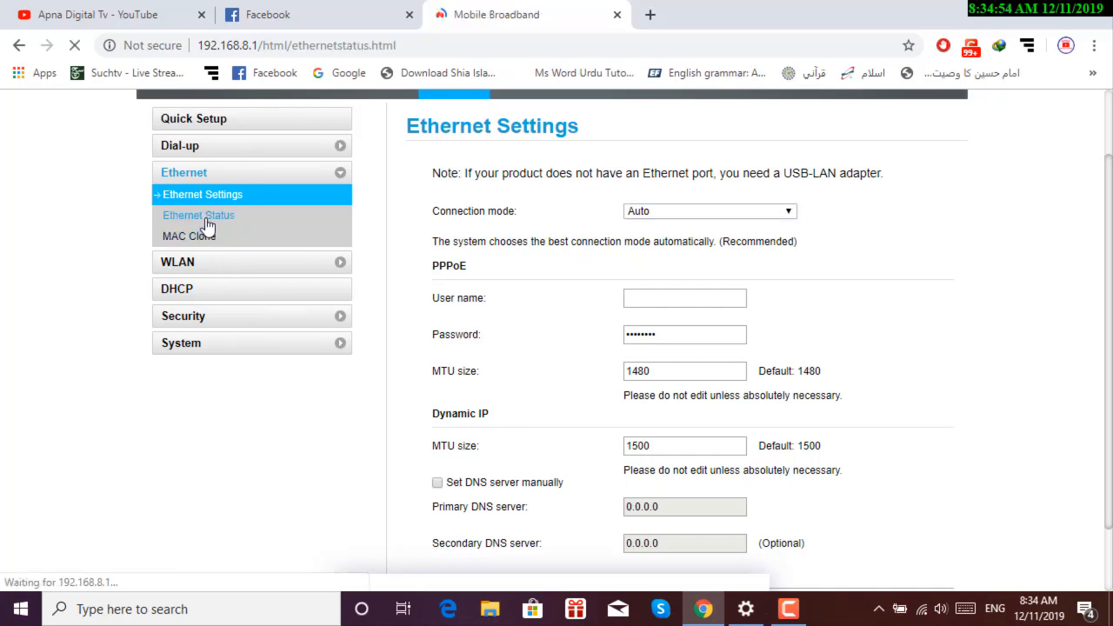
pyautogui.scroll(-1, 439, 391)
pyautogui.scroll(1, 441, 390)
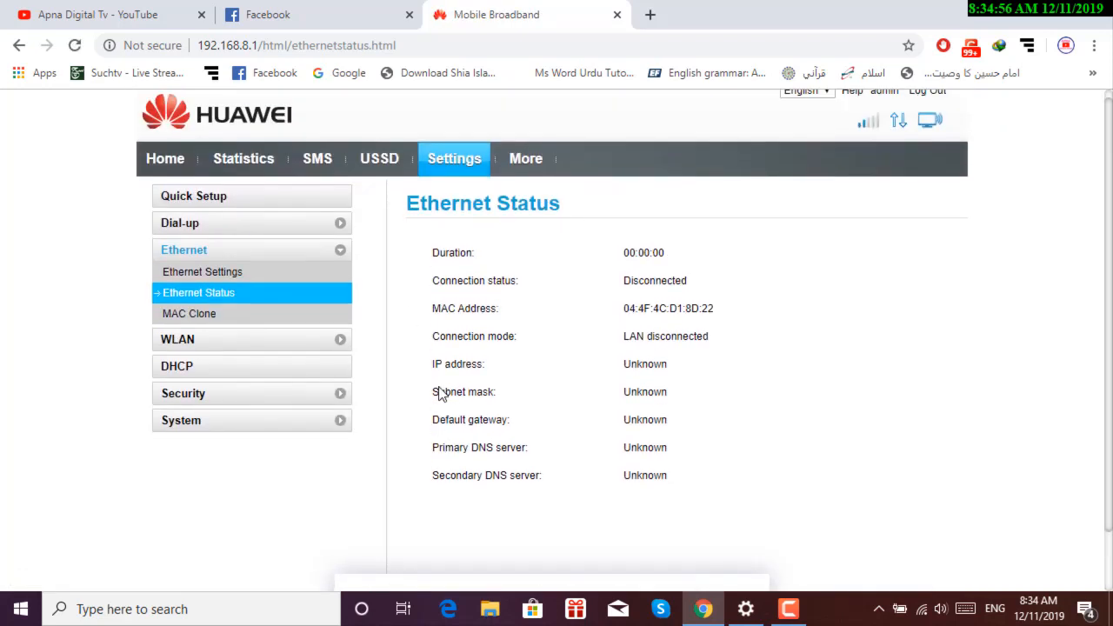
pyautogui.click(171, 334)
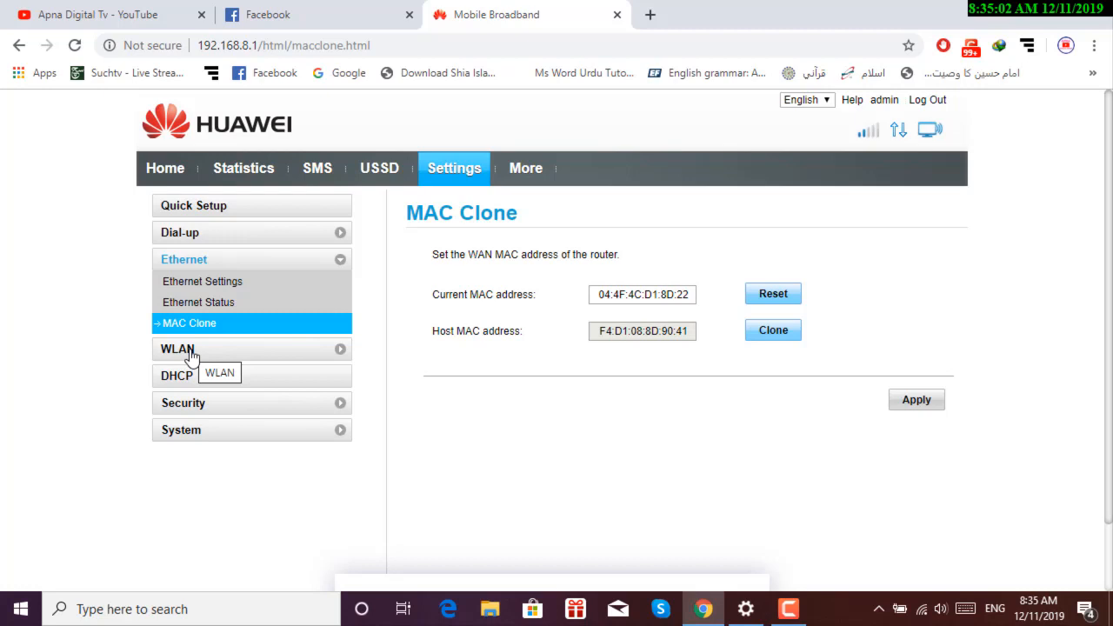
# Go to the WLAN Basic Settings page.
pyautogui.click(184, 352)
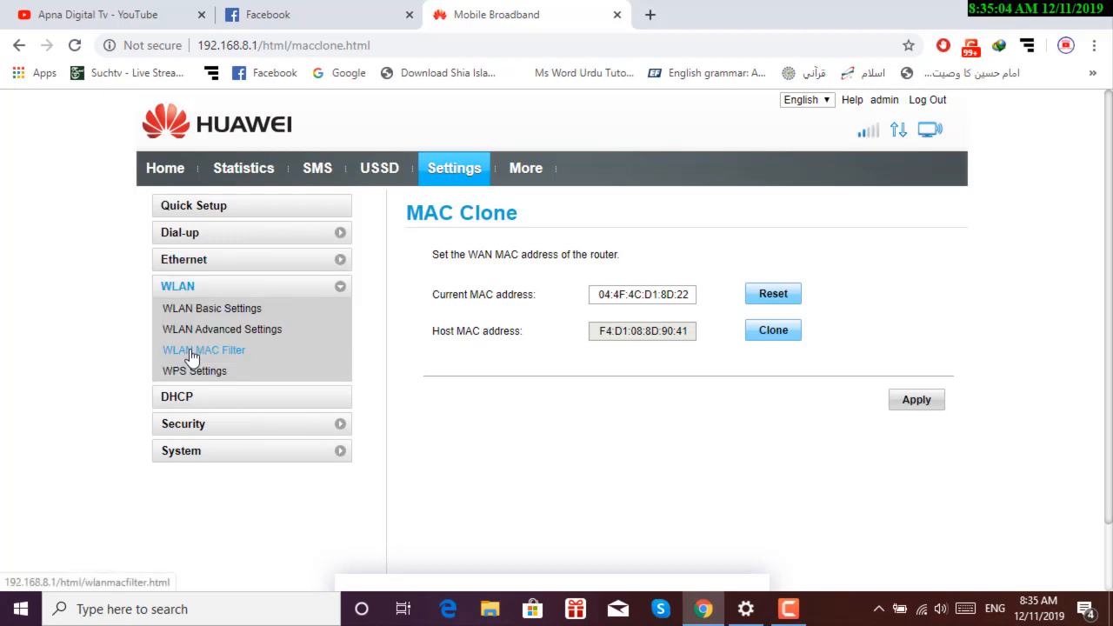
pyautogui.click(232, 312)
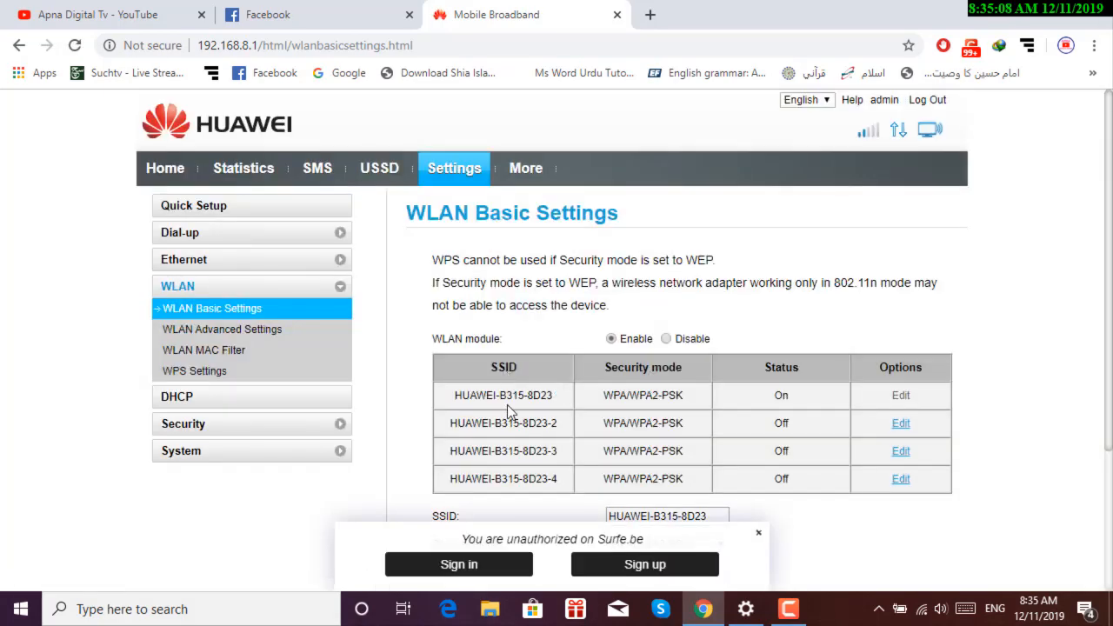
pyautogui.scroll(-1, 507, 404)
pyautogui.scroll(-2, 507, 413)
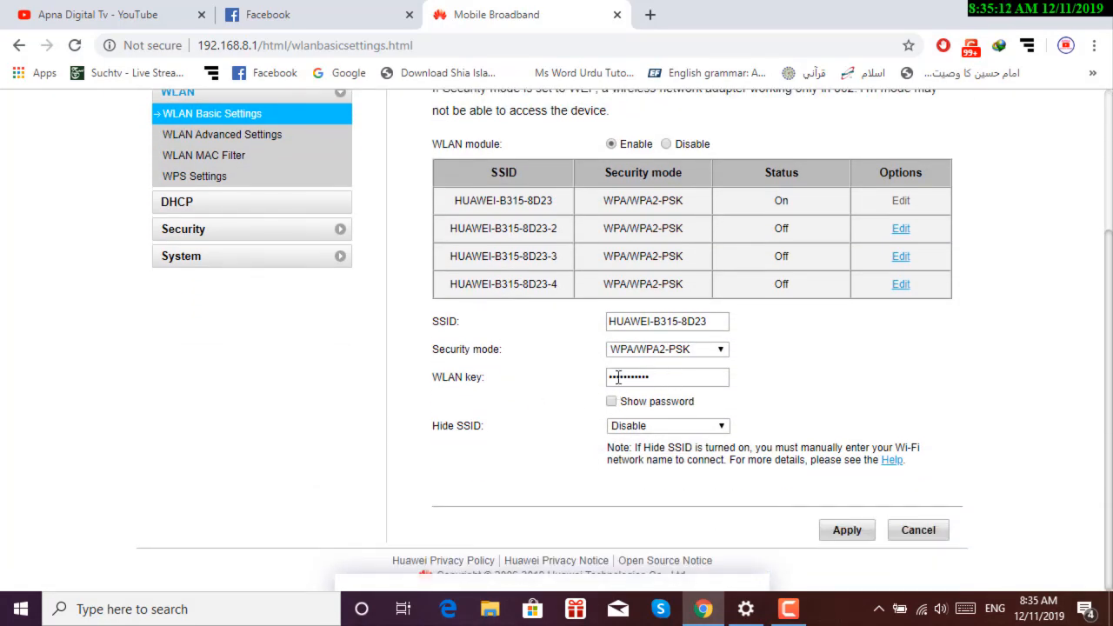
# Rename the Wi-Fi network SSID to 'ZAIN 5G'.
pyautogui.click(721, 321)
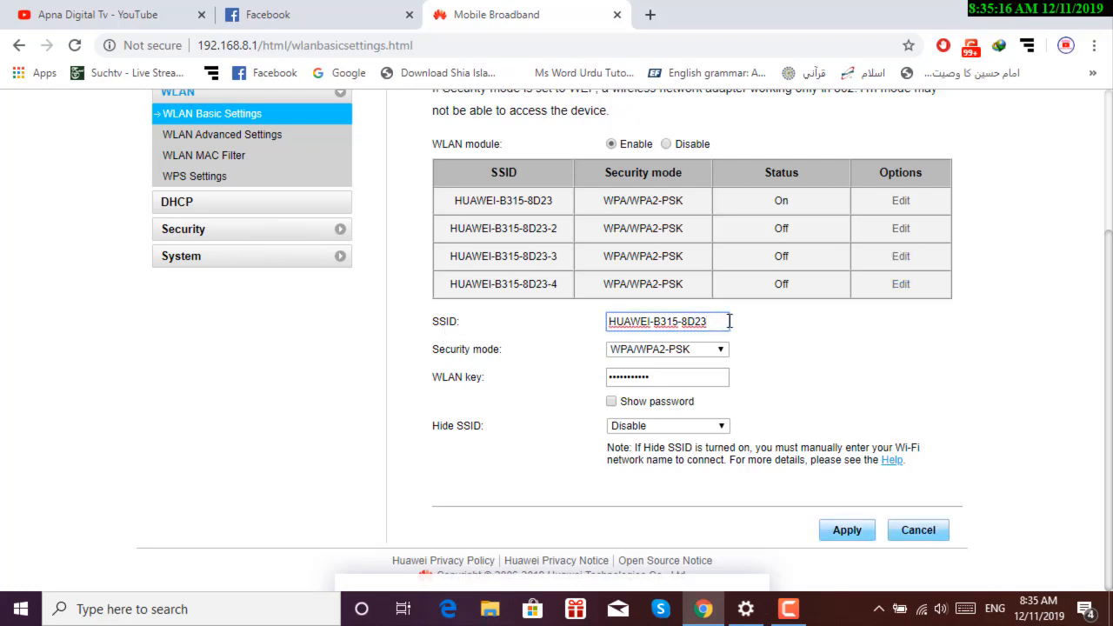
pyautogui.press('BackSpace')
pyautogui.press('BackSpace')
pyautogui.press('BackSpace')
pyautogui.press('BackSpace')
pyautogui.press('BackSpace')
pyautogui.press('BackSpace')
pyautogui.press('BackSpace')
pyautogui.press('BackSpace')
pyautogui.press('BackSpace')
pyautogui.press('BackSpace')
pyautogui.press('BackSpace')
pyautogui.press('BackSpace')
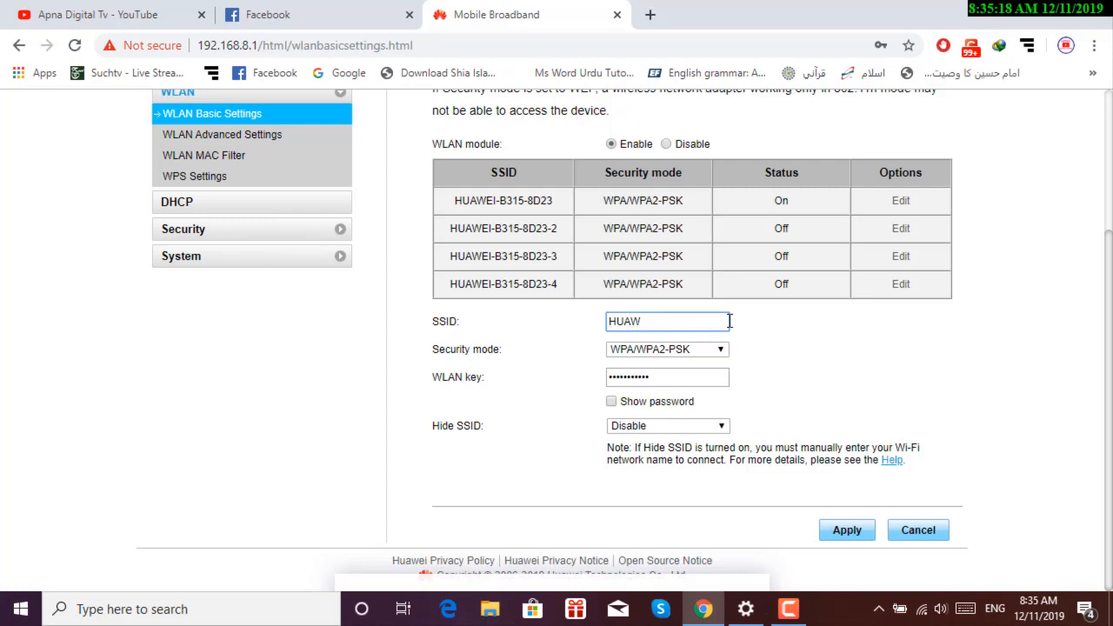
pyautogui.press('BackSpace')
pyautogui.press('BackSpace')
pyautogui.press('BackSpace')
pyautogui.press('BackSpace')
pyautogui.write('Zain 5')
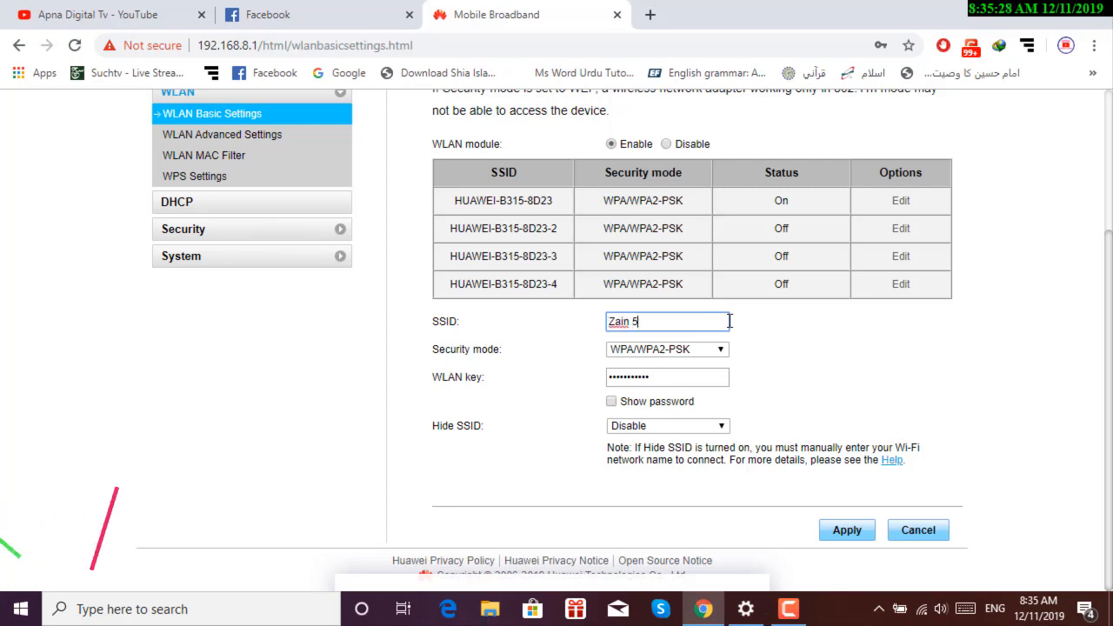
pyautogui.press('BackSpace')
pyautogui.press('BackSpace')
pyautogui.press('BackSpace')
pyautogui.press('BackSpace')
pyautogui.press('BackSpace')
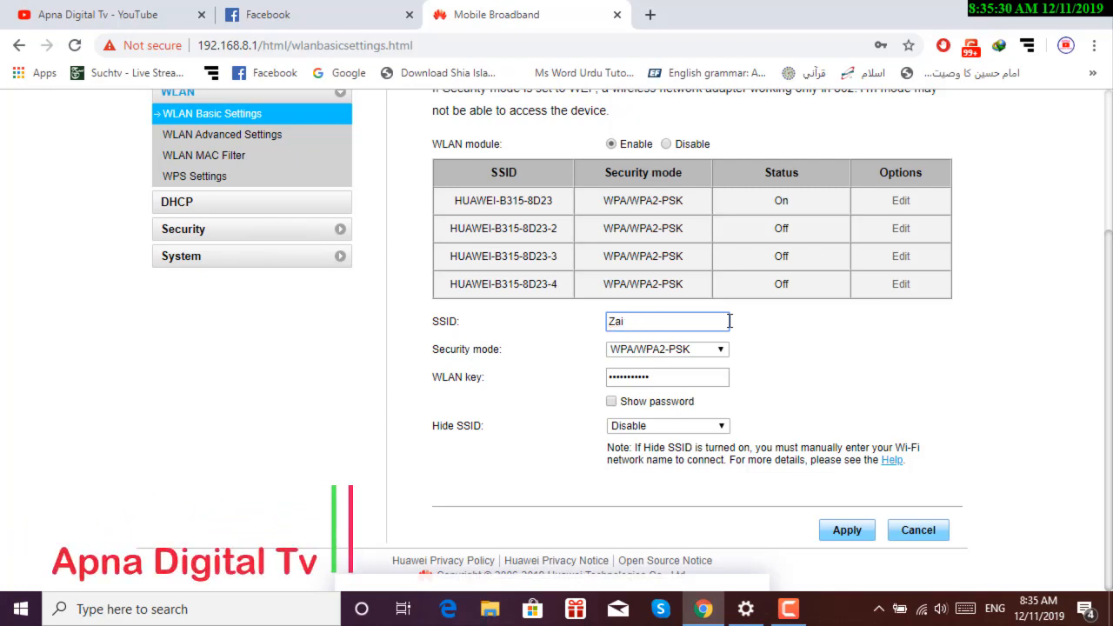
pyautogui.write('AIN')
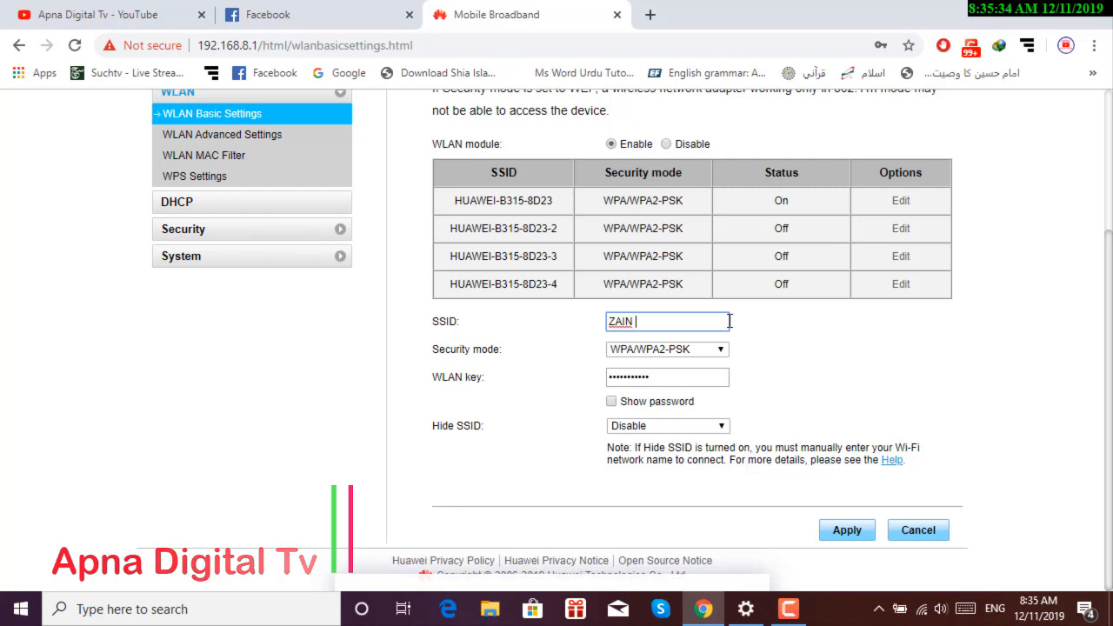
pyautogui.write(' %G')
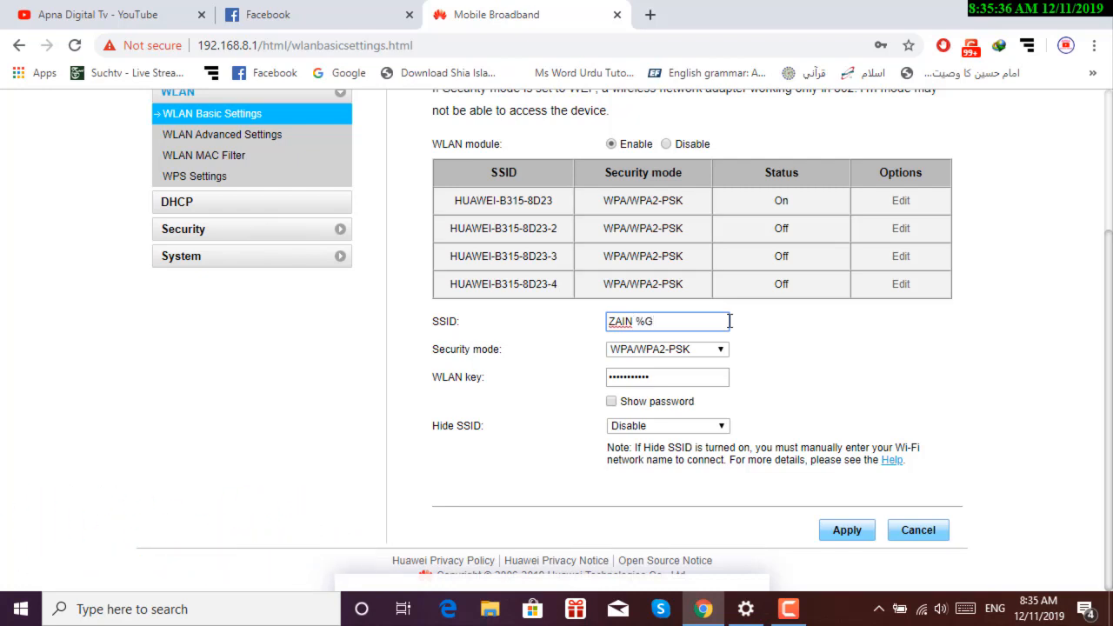
pyautogui.press('BackSpace')
pyautogui.press('BackSpace')
pyautogui.write('5G')
pyautogui.click(718, 349)
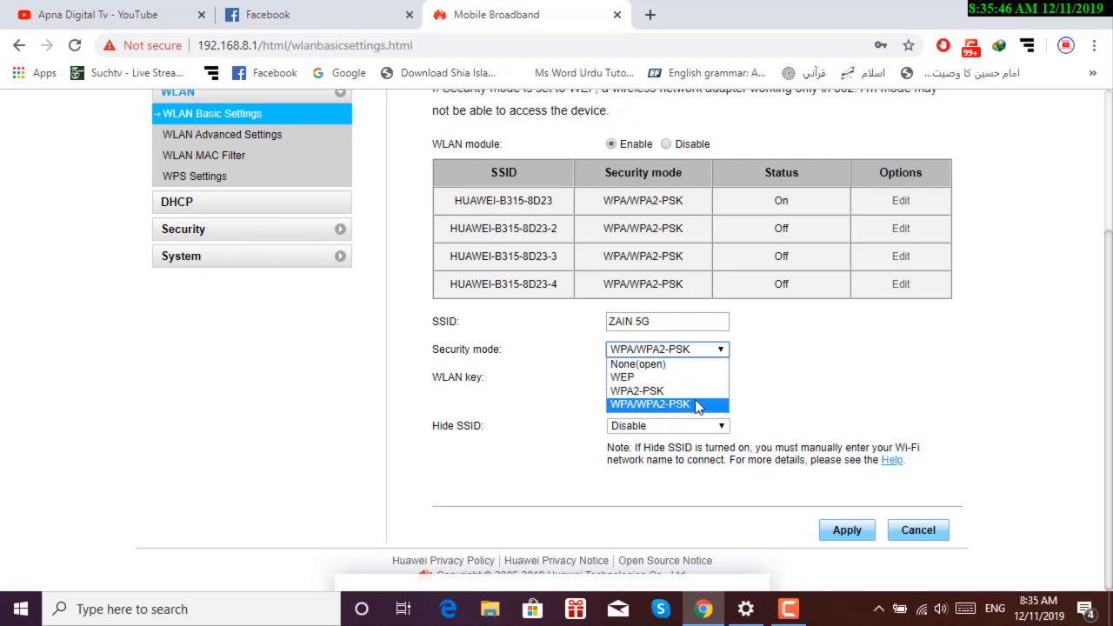
# Keep WPA/WPA2-PSK security, replace the WLAN key with a new password, and apply.
pyautogui.click(703, 405)
pyautogui.doubleClick(682, 383)
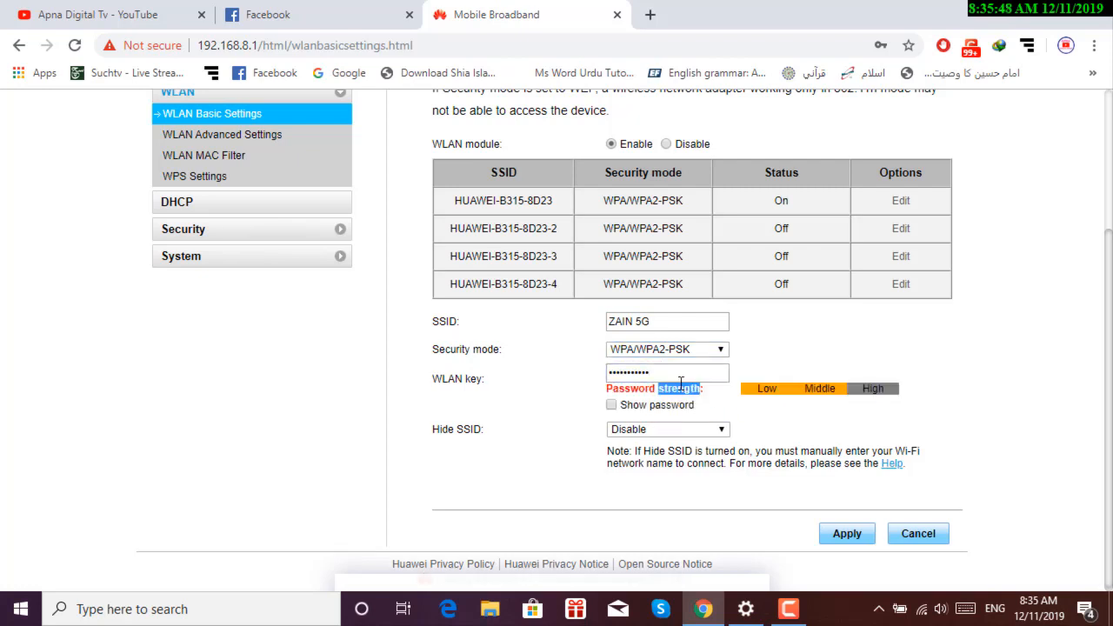
pyautogui.doubleClick(671, 376)
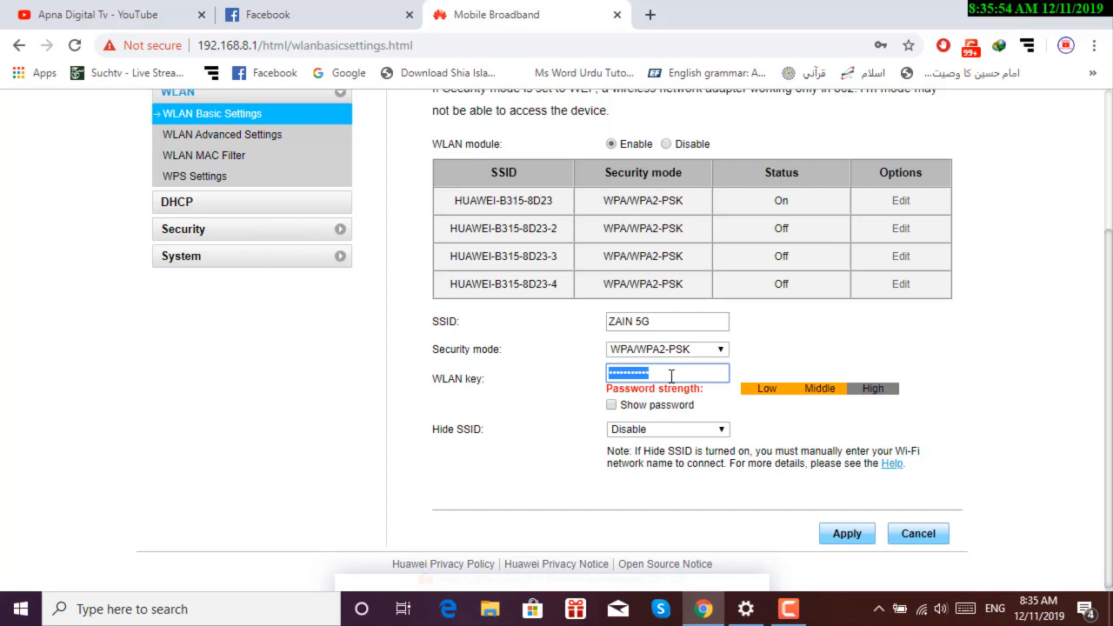
pyautogui.write('1')
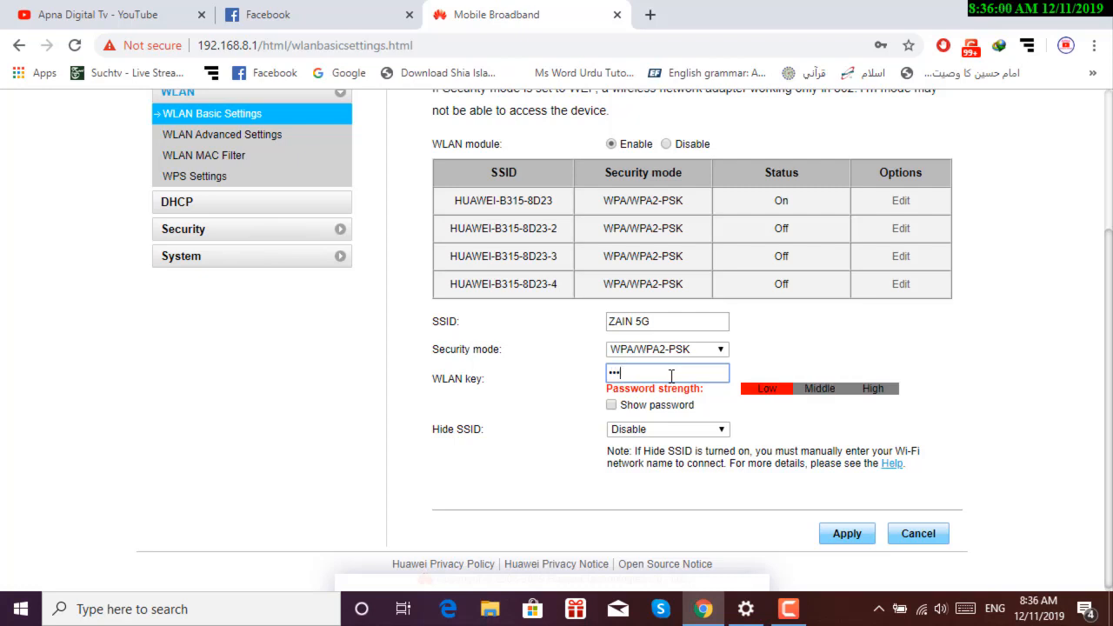
pyautogui.write('45')
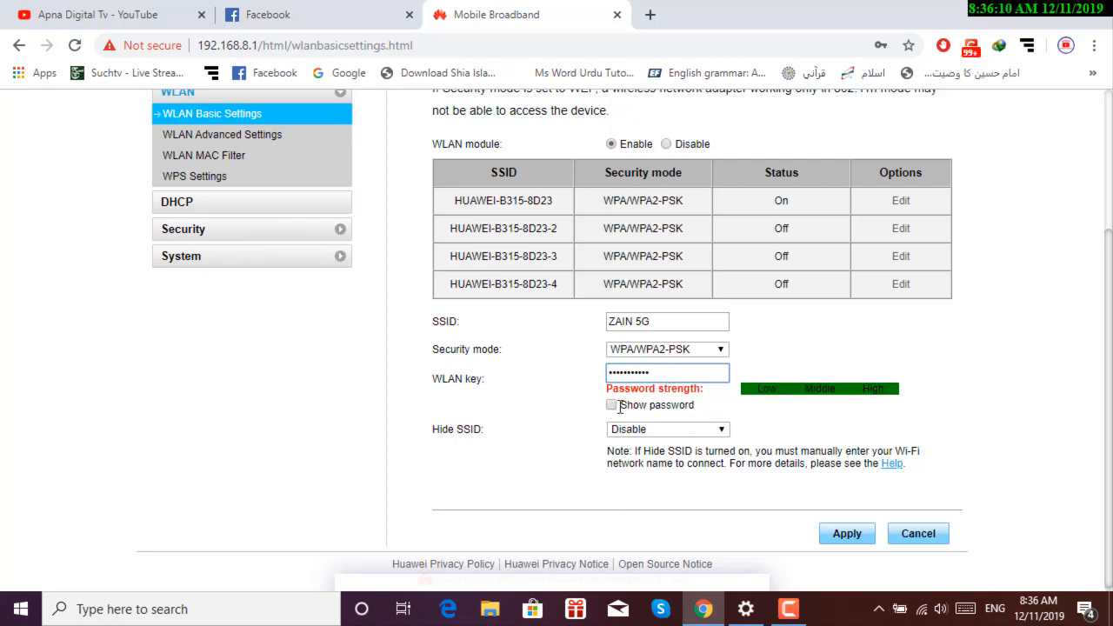
pyautogui.scroll(-1, 724, 459)
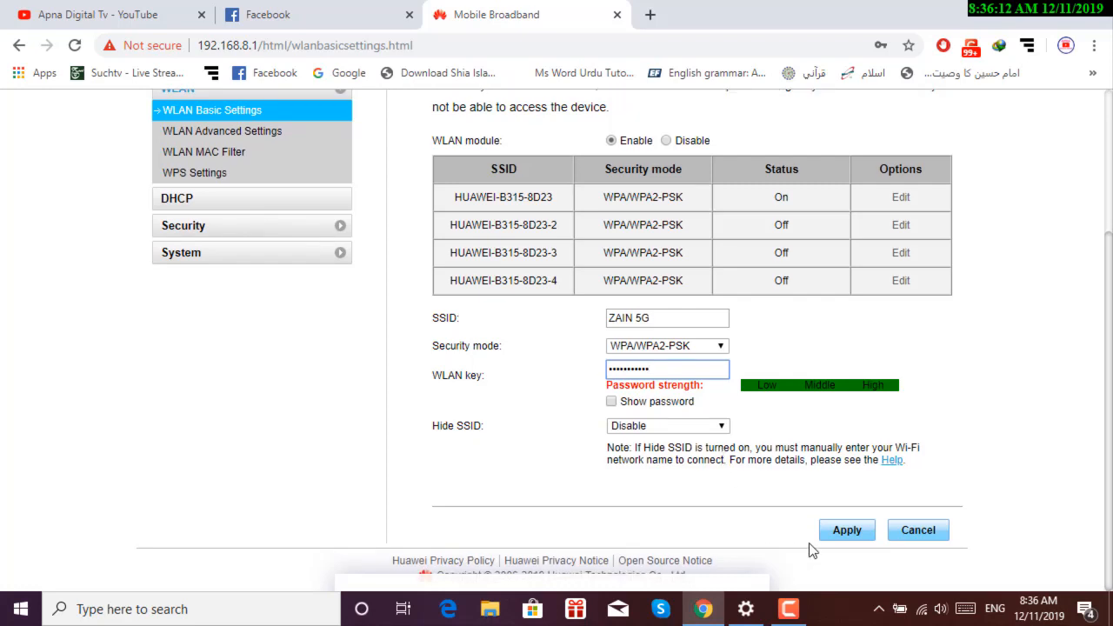
pyautogui.click(844, 532)
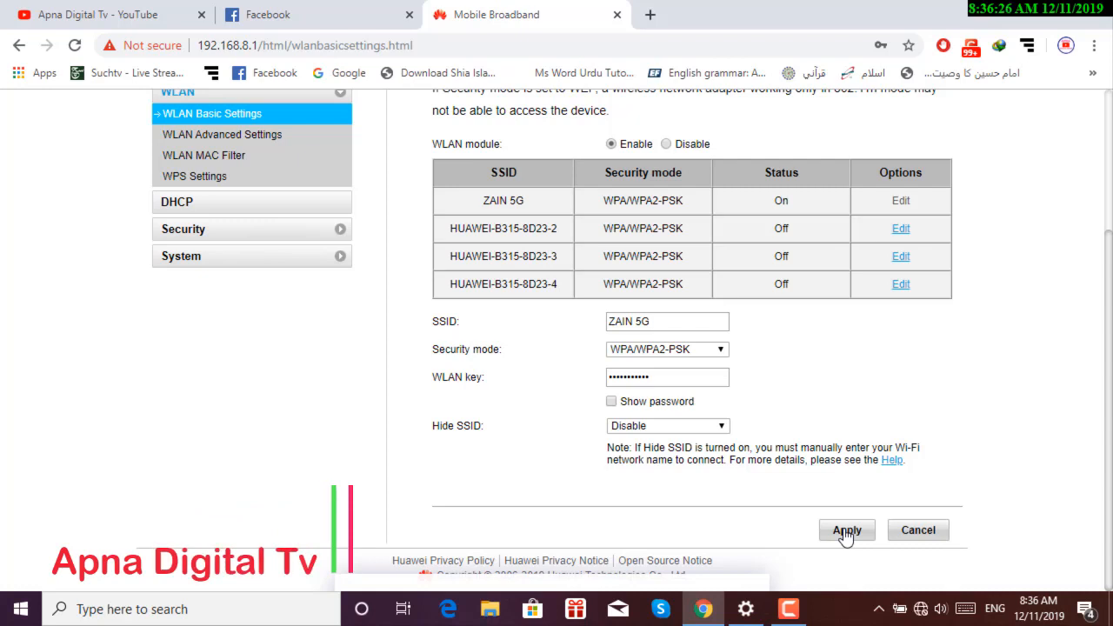
# Connect the PC to ZAIN 5G using the new security key, allowing discovery, then reload the router page.
pyautogui.click(921, 611)
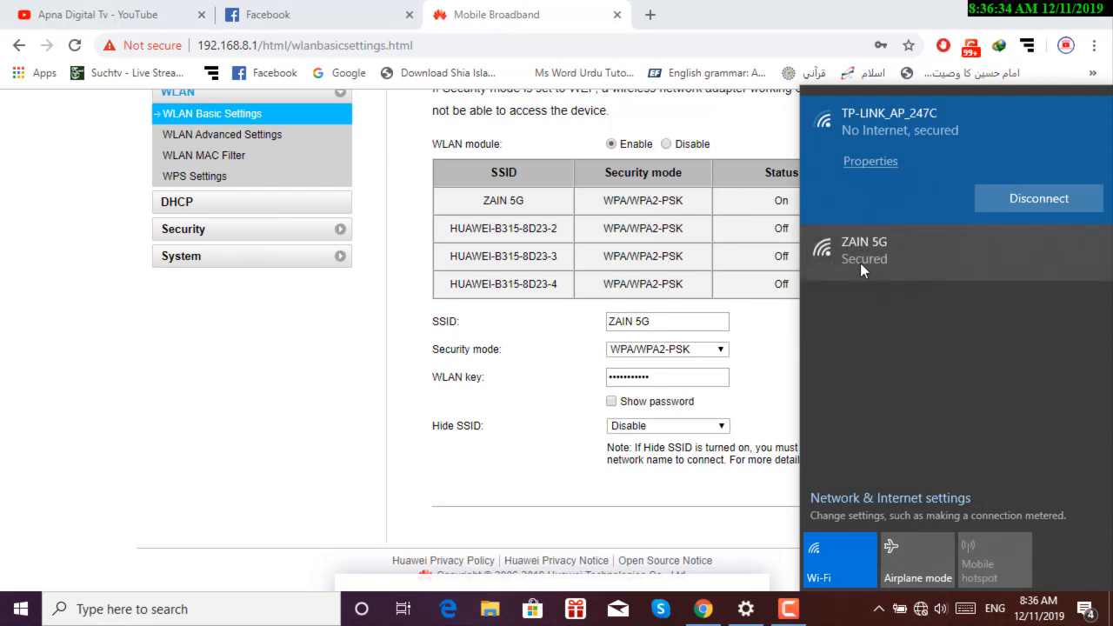
pyautogui.click(876, 259)
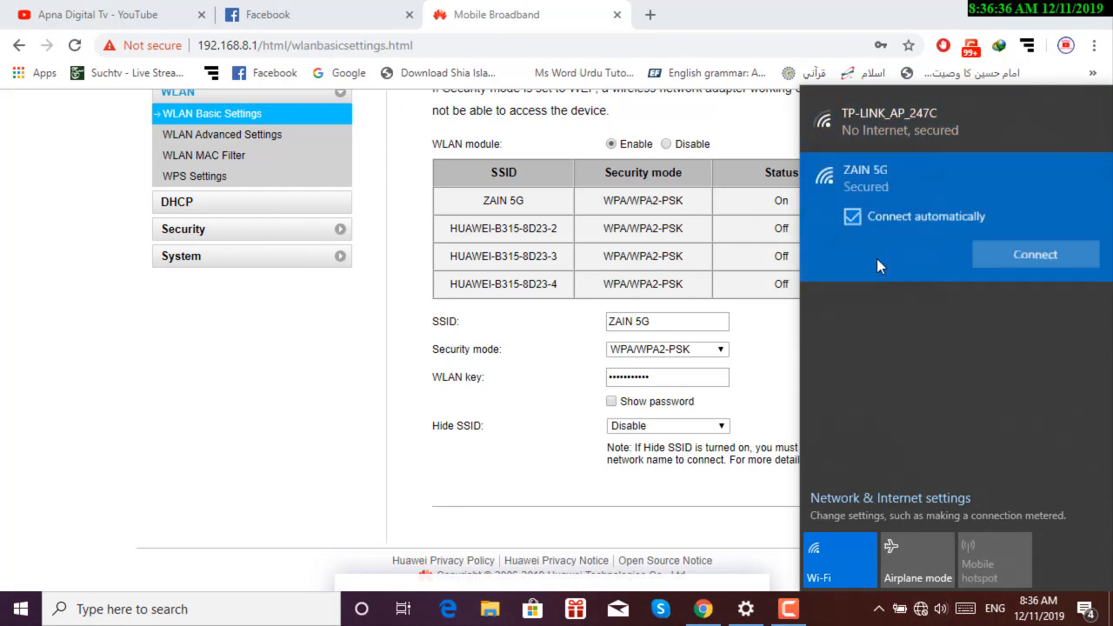
pyautogui.click(1001, 258)
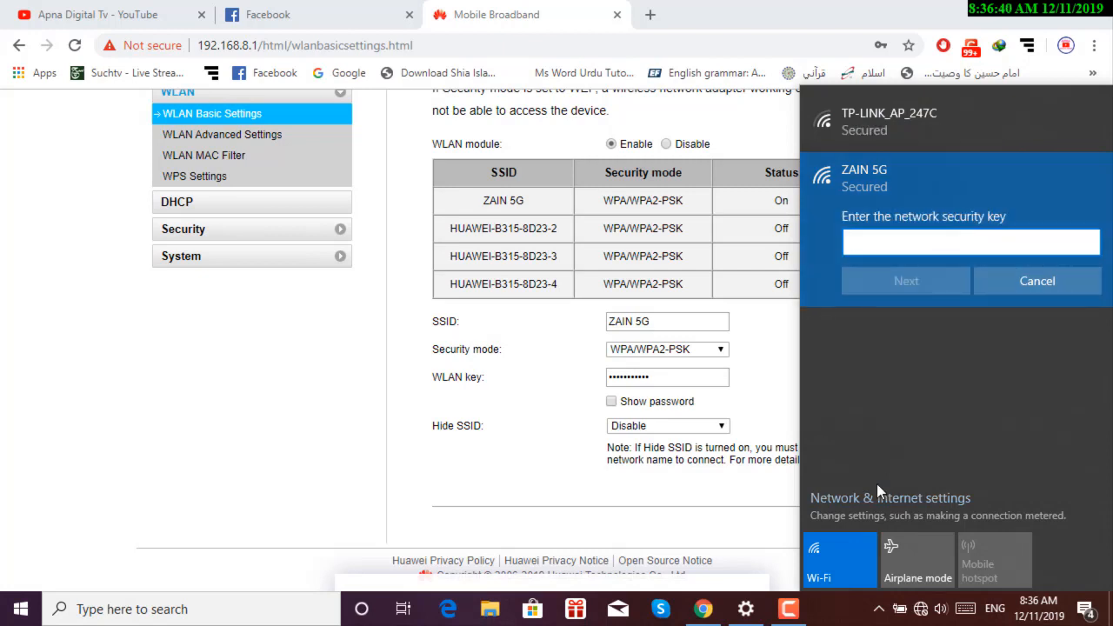
pyautogui.write('•••••••')
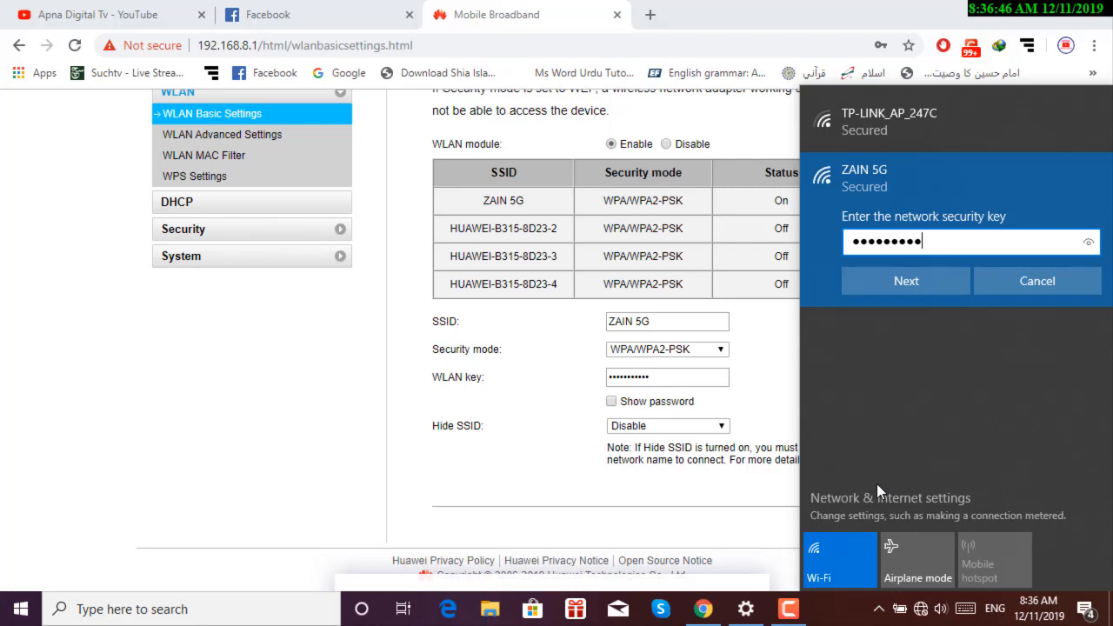
pyautogui.click(929, 284)
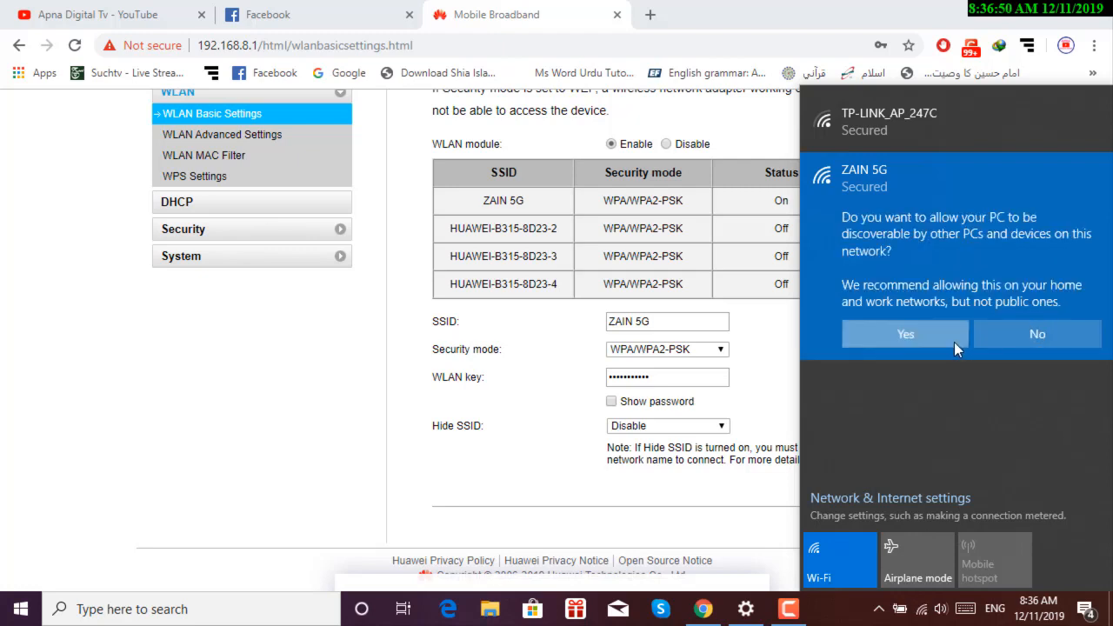
pyautogui.click(954, 341)
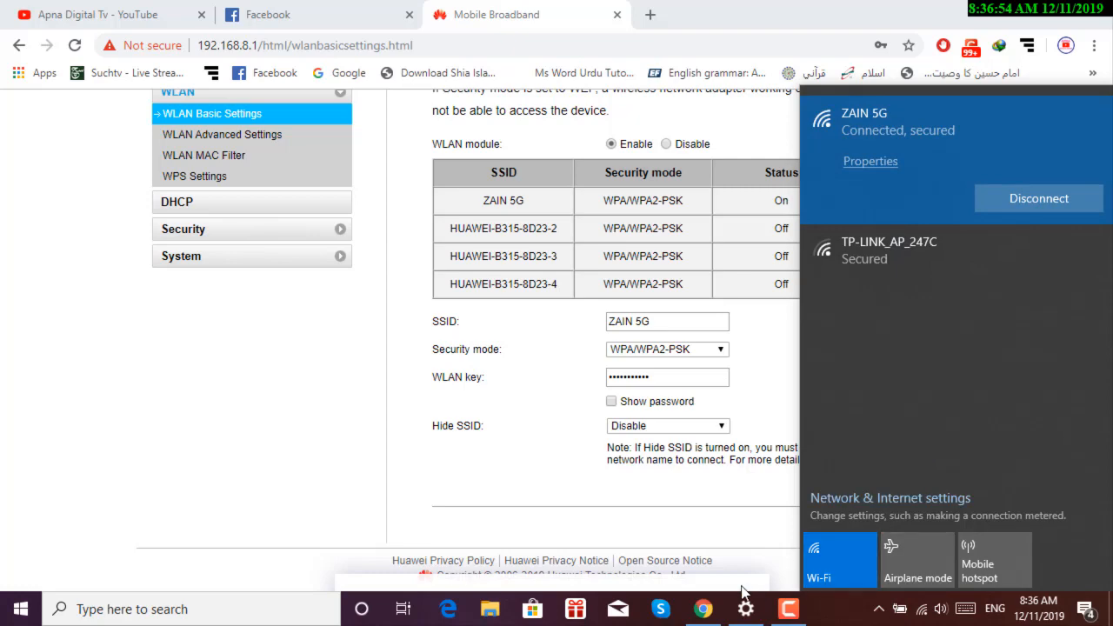
pyautogui.click(293, 462)
pyautogui.click(219, 117)
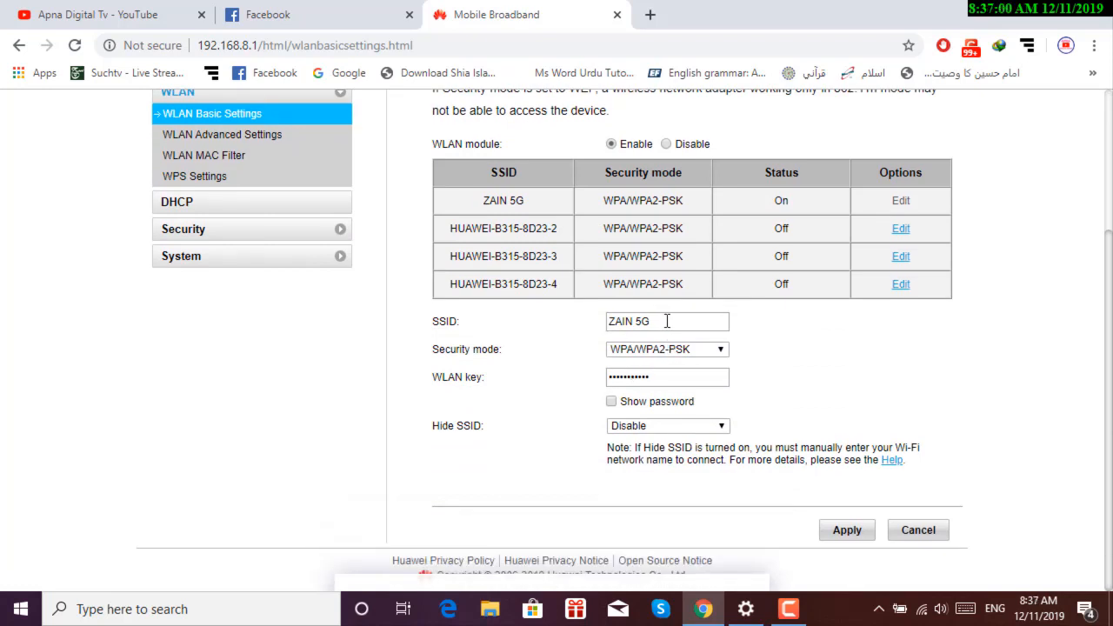
# Set the Wi-Fi channel to 11 in WLAN Advanced Settings and apply, keeping bandwidth at Auto(default).
pyautogui.click(245, 137)
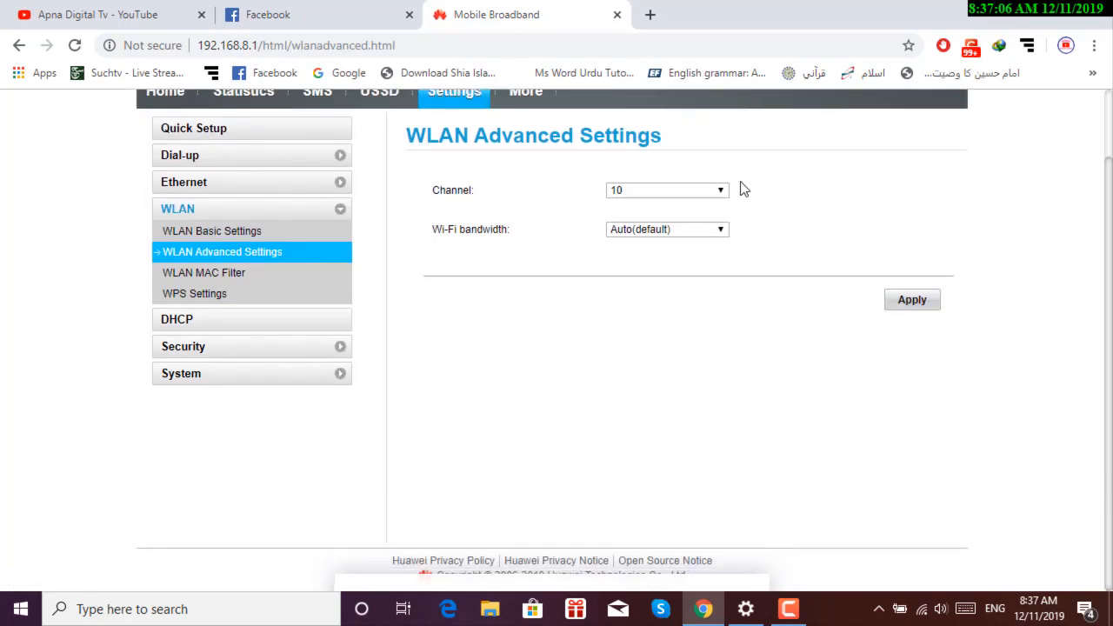
pyautogui.click(724, 194)
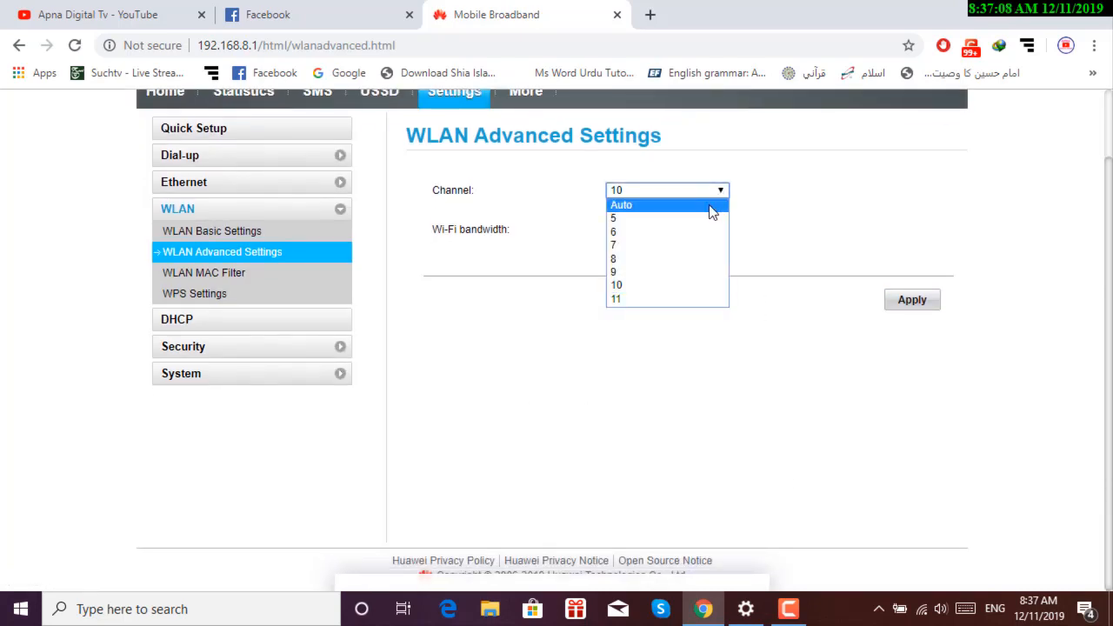
pyautogui.click(708, 205)
pyautogui.click(713, 193)
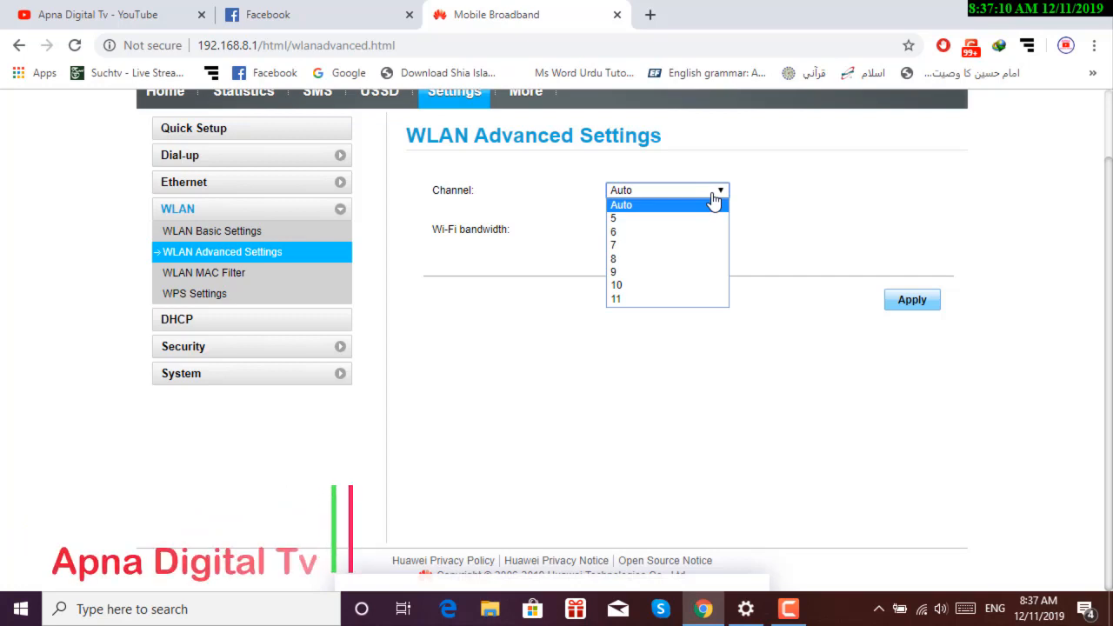
pyautogui.click(683, 299)
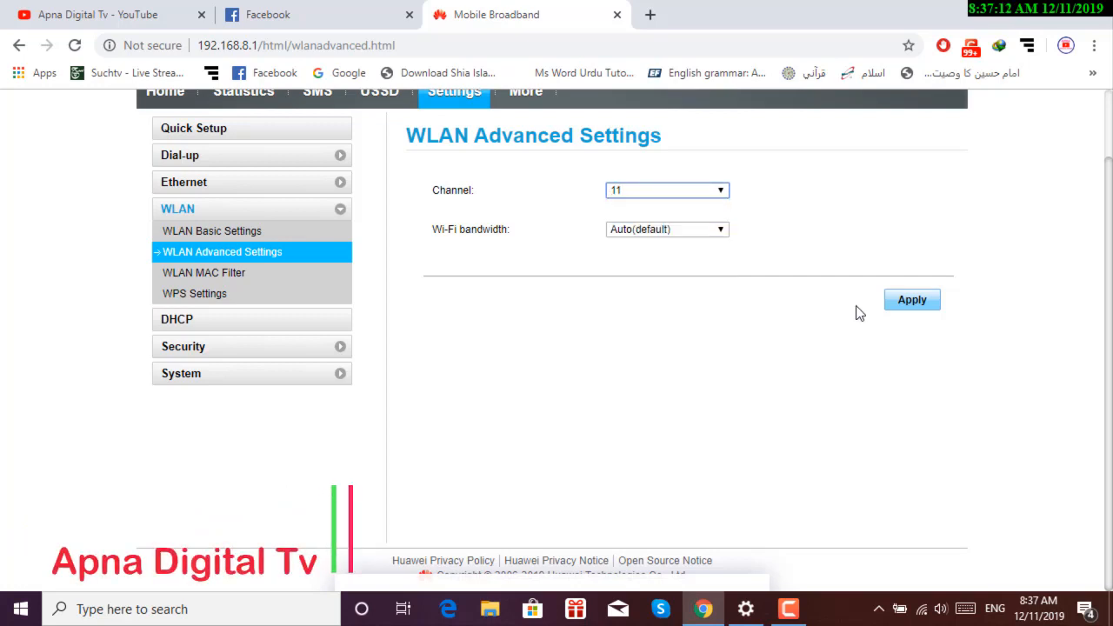
pyautogui.click(901, 303)
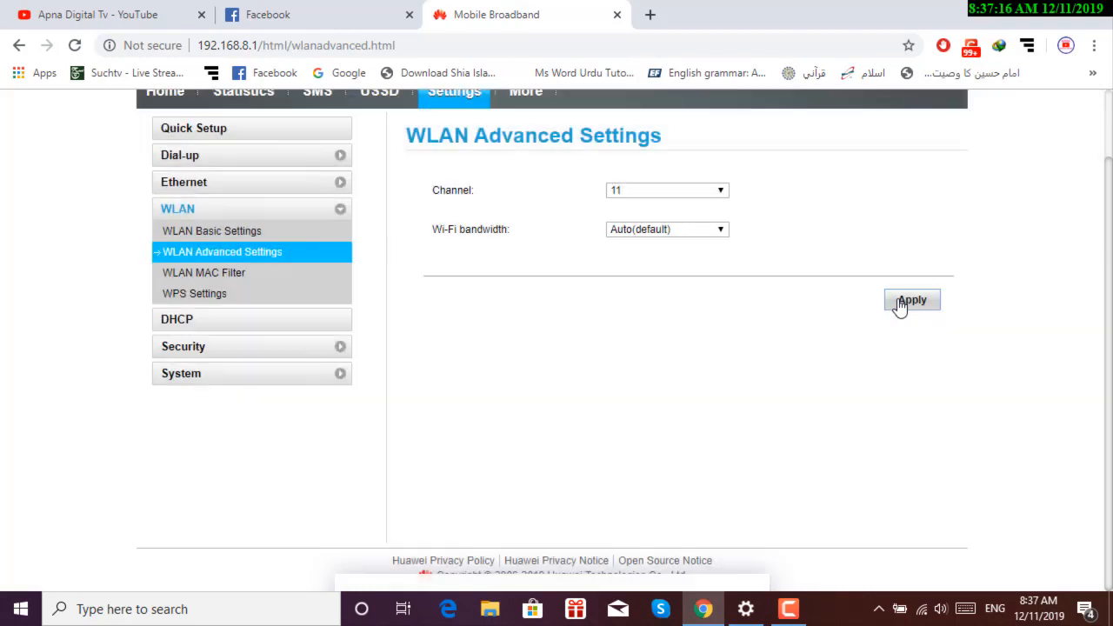
pyautogui.click(717, 242)
pyautogui.click(716, 243)
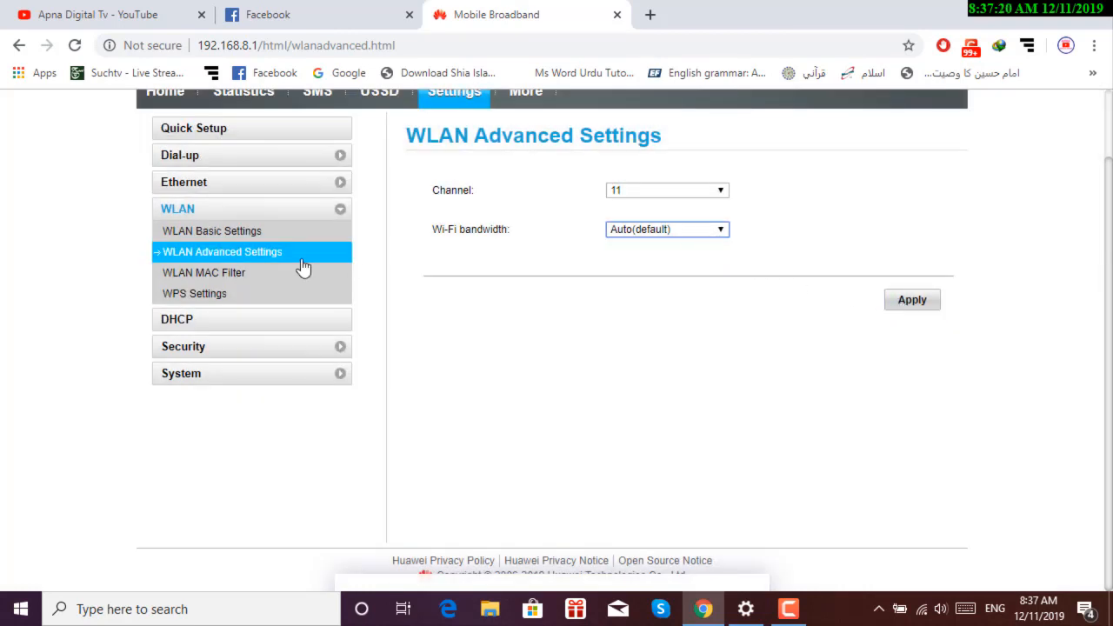
pyautogui.click(229, 280)
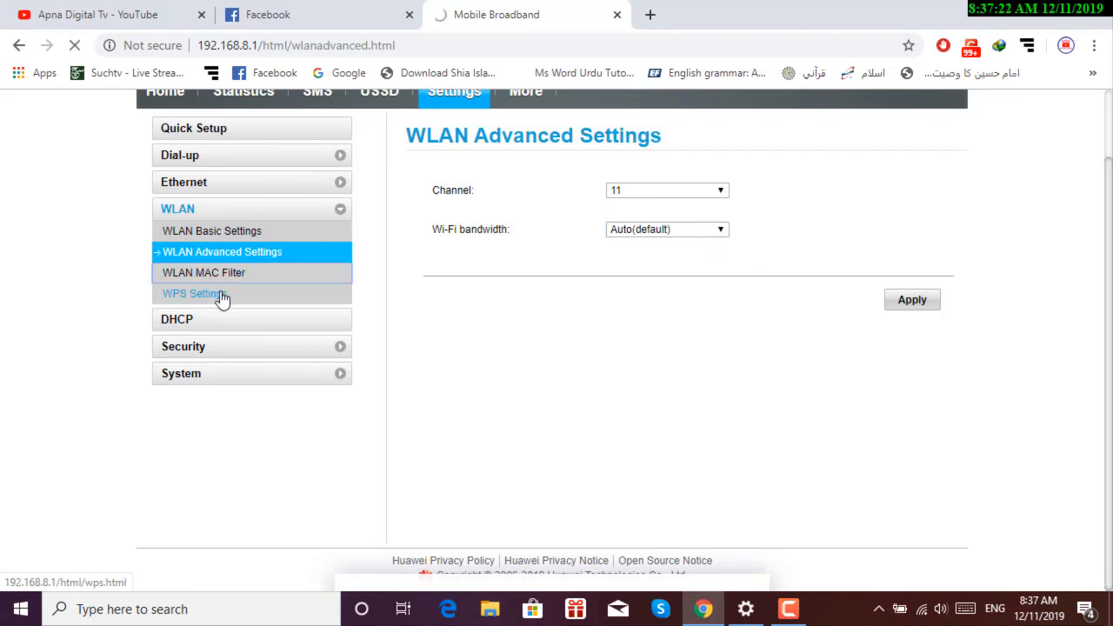
# Try the WPS Settings page, retry the interrupted load, then switch to the Apna Digital Tv YouTube tab.
pyautogui.click(222, 295)
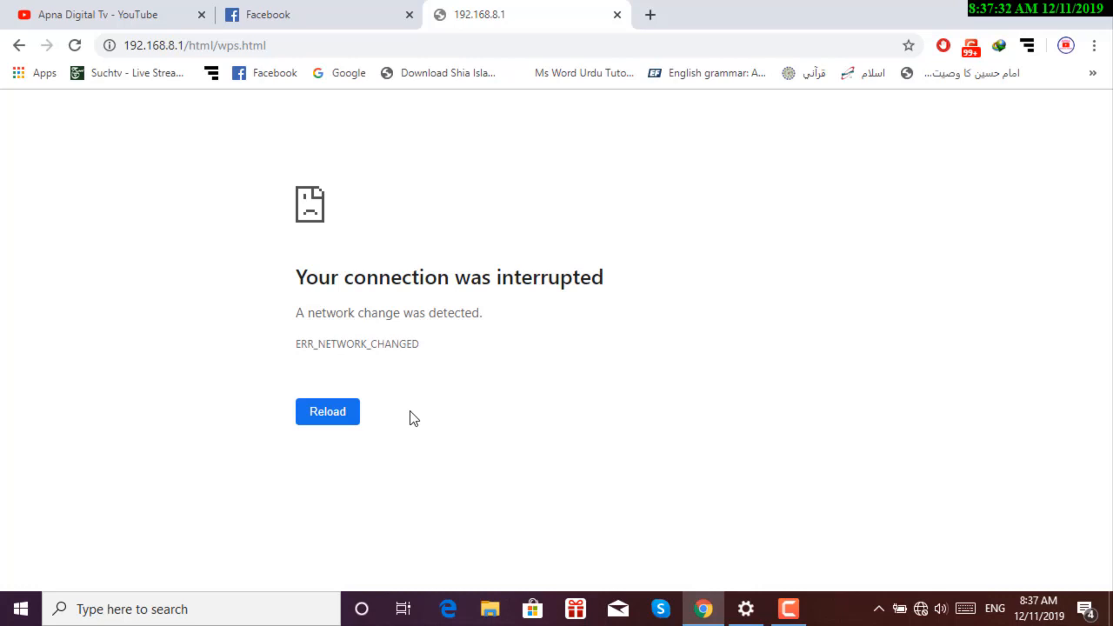
pyautogui.click(351, 417)
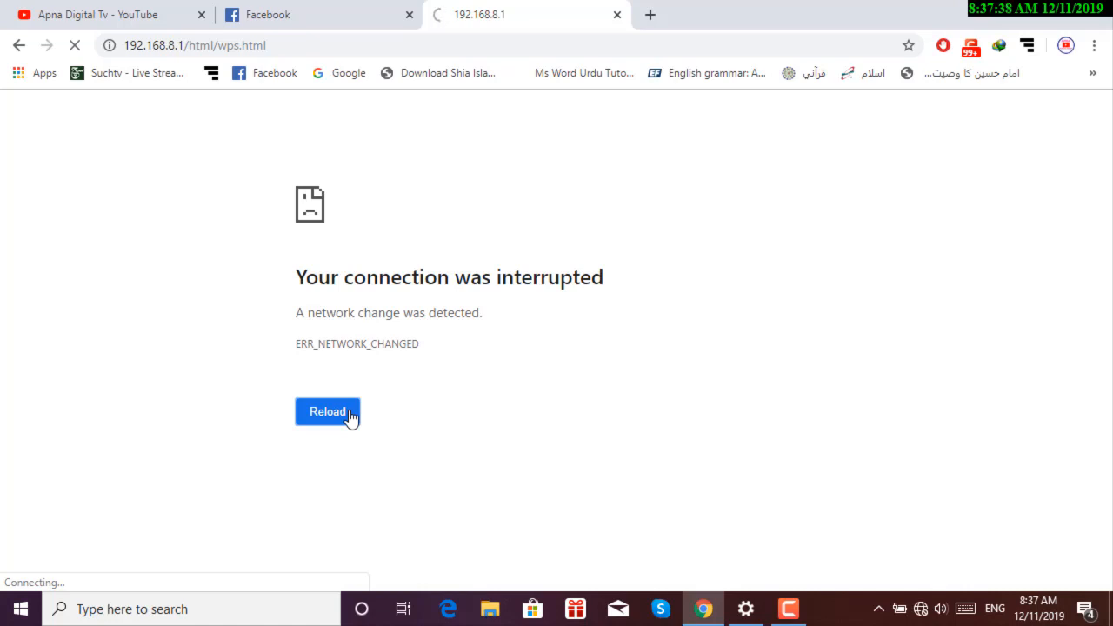
pyautogui.click(102, 16)
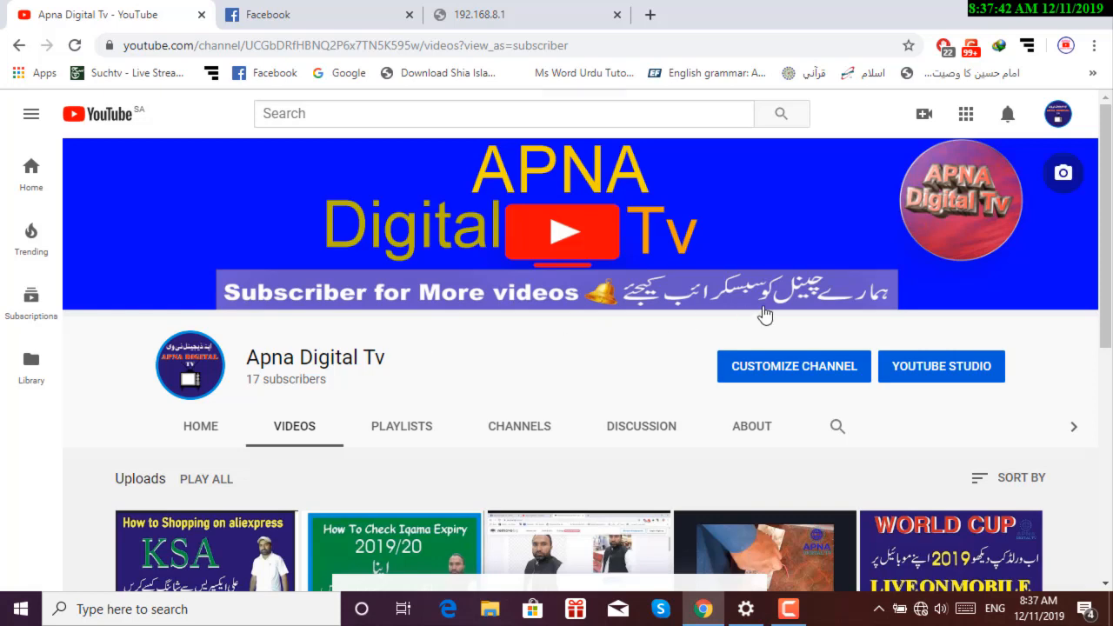
# Skim the YouTube channel page, then switch to the Facebook news feed.
pyautogui.scroll(-2, 850, 368)
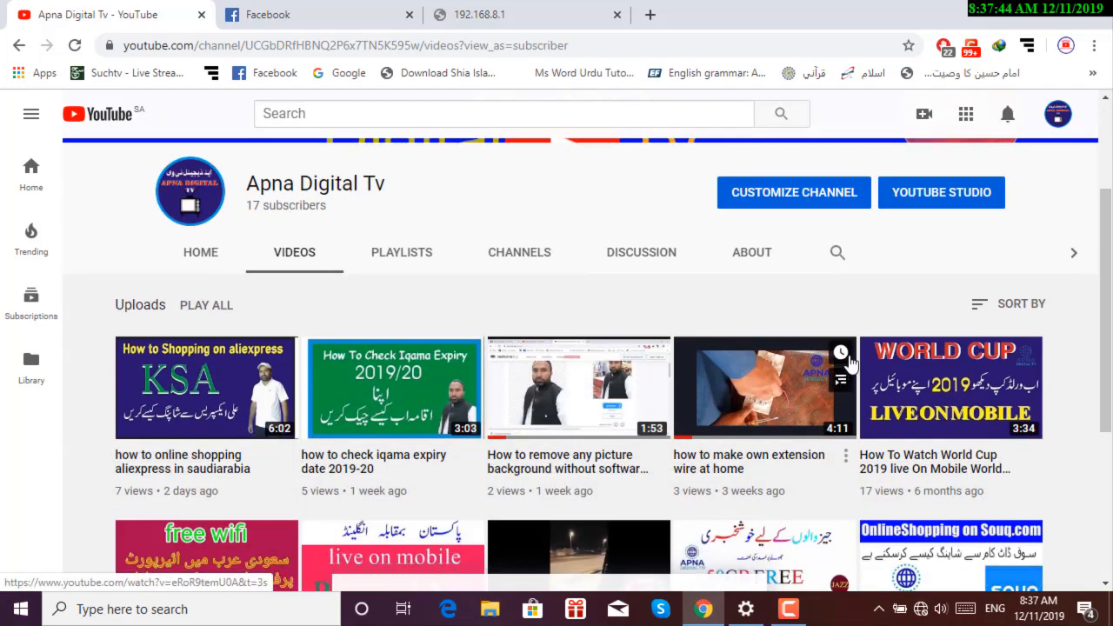
pyautogui.scroll(2, 850, 364)
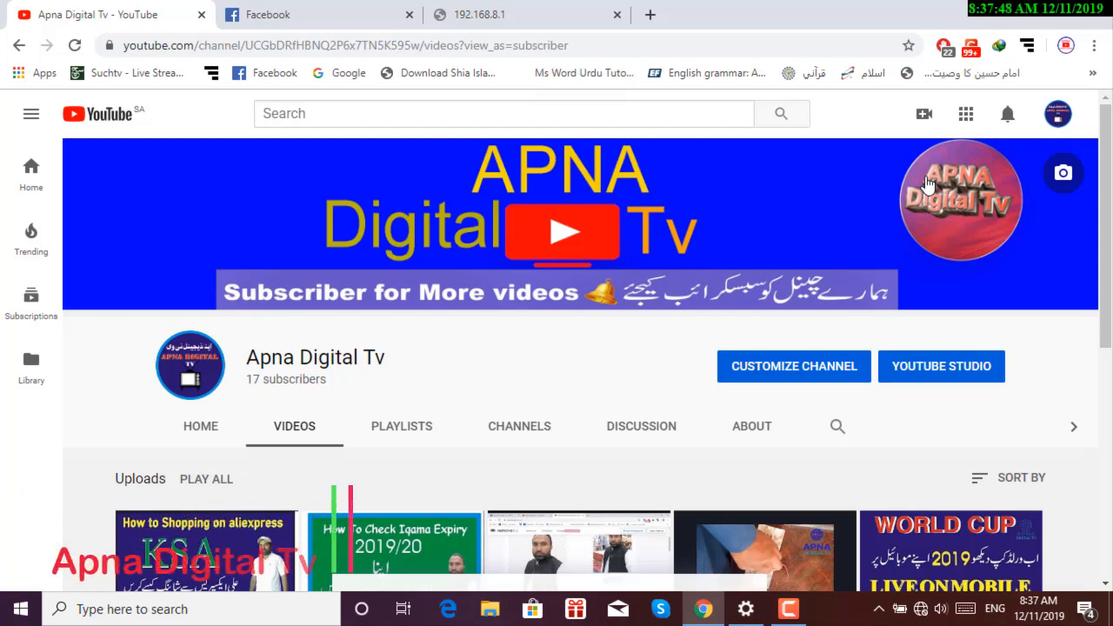
pyautogui.click(244, 25)
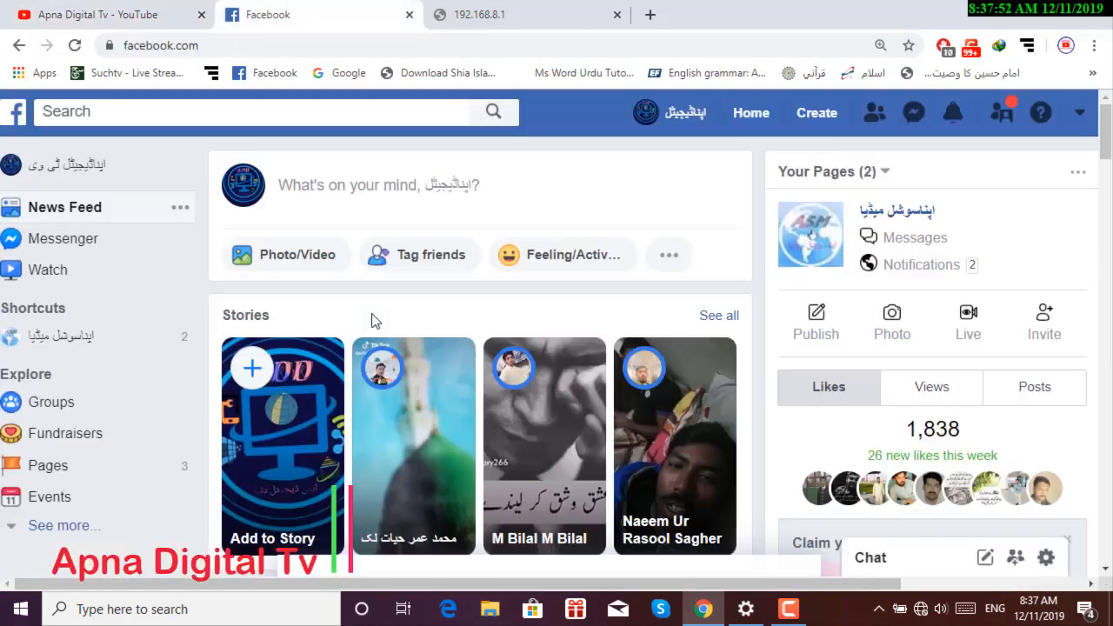